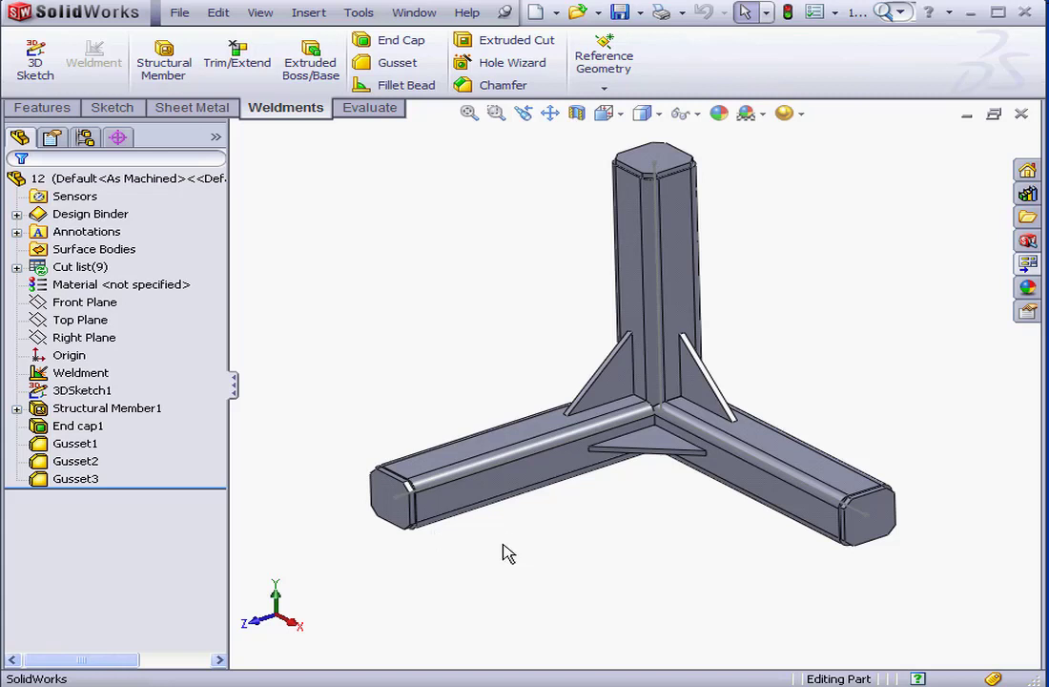
Update Cut list(9) so the nine weldment bodies regroup into four Cut-List-Items.
{"action": "left_click", "coordinate": [16, 267]}
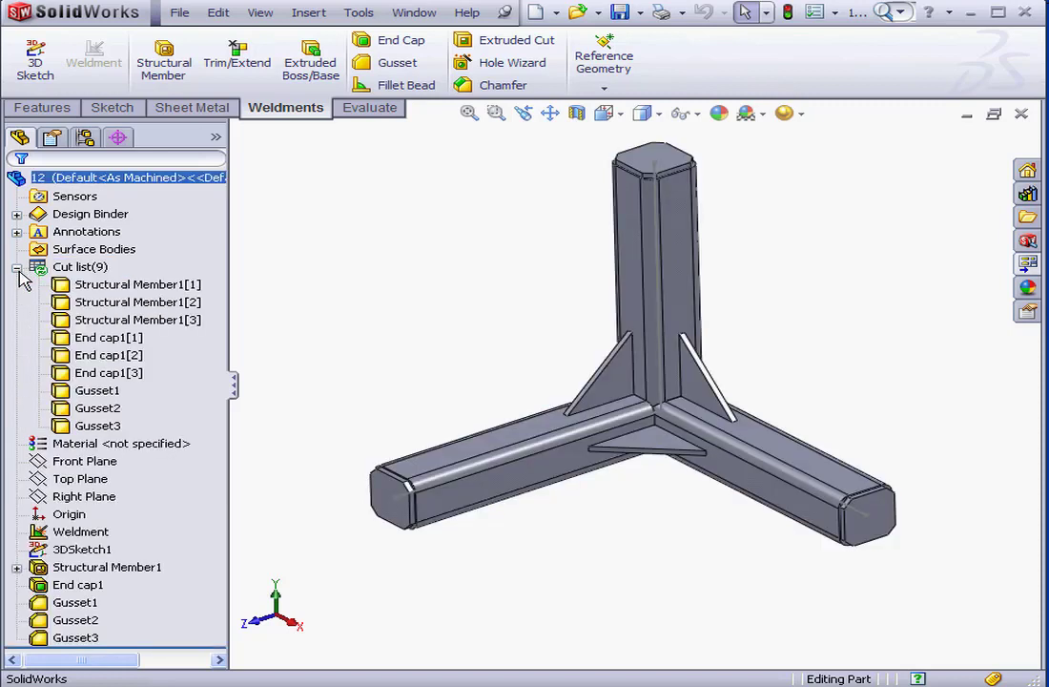
{"action": "left_click", "coordinate": [143, 302]}
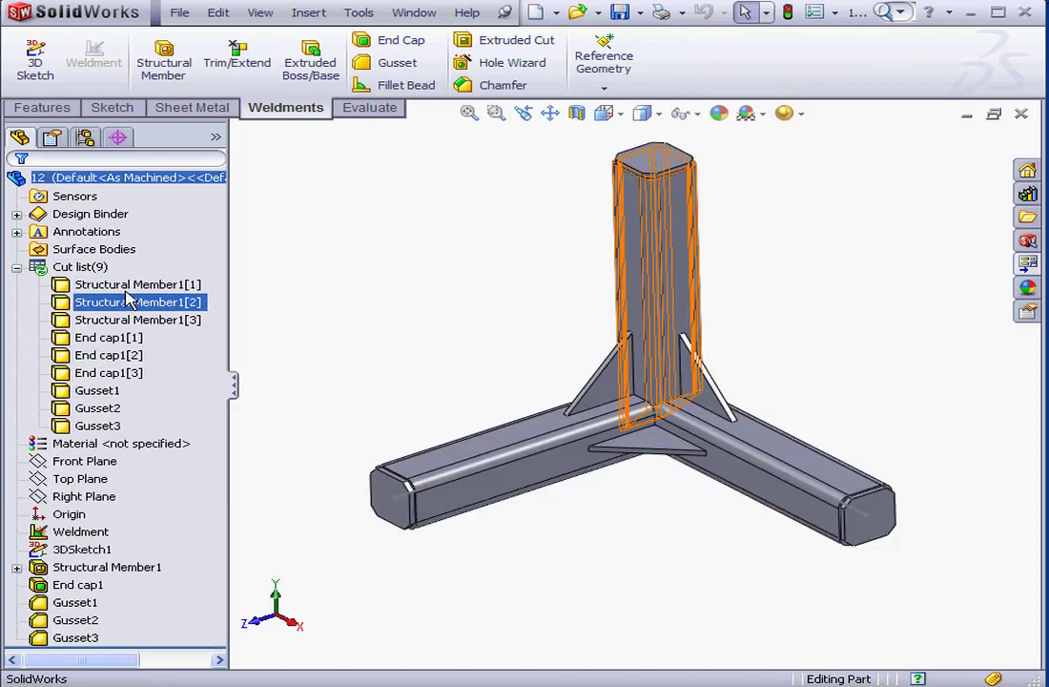
{"action": "left_click", "coordinate": [138, 286]}
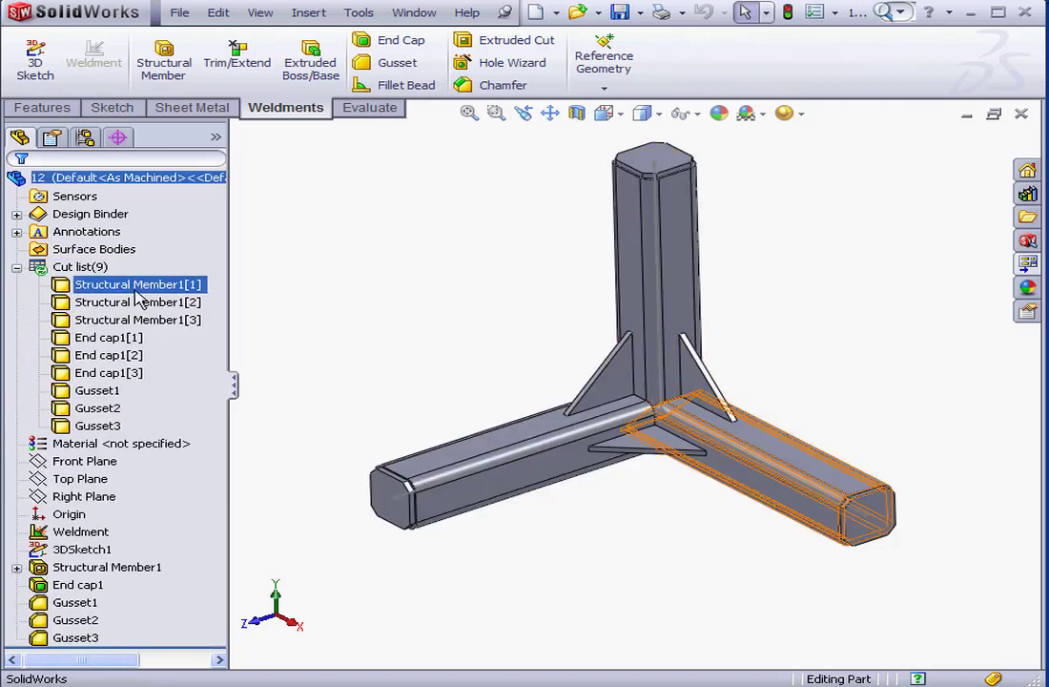
{"action": "left_click", "coordinate": [97, 268]}
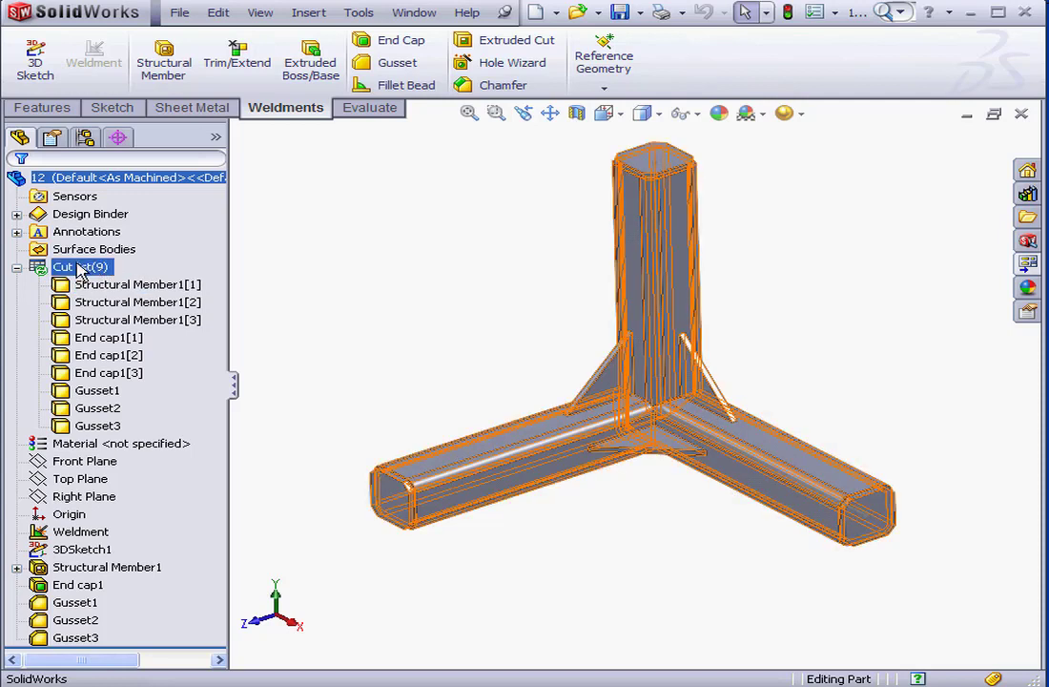
{"action": "right_click", "coordinate": [79, 271]}
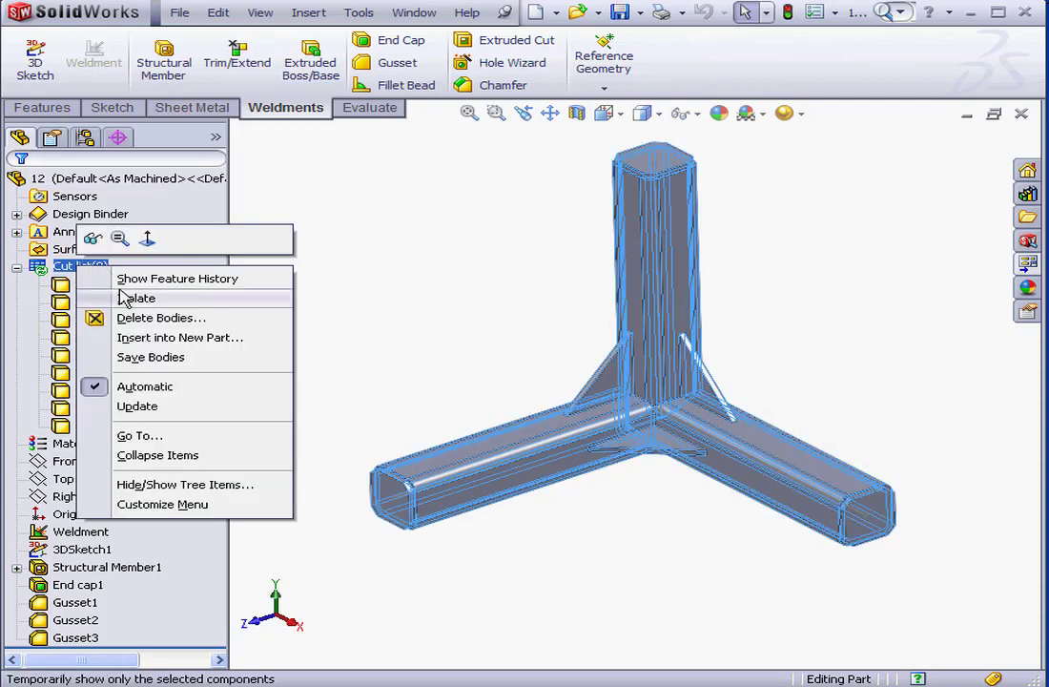
{"action": "left_click", "coordinate": [131, 408]}
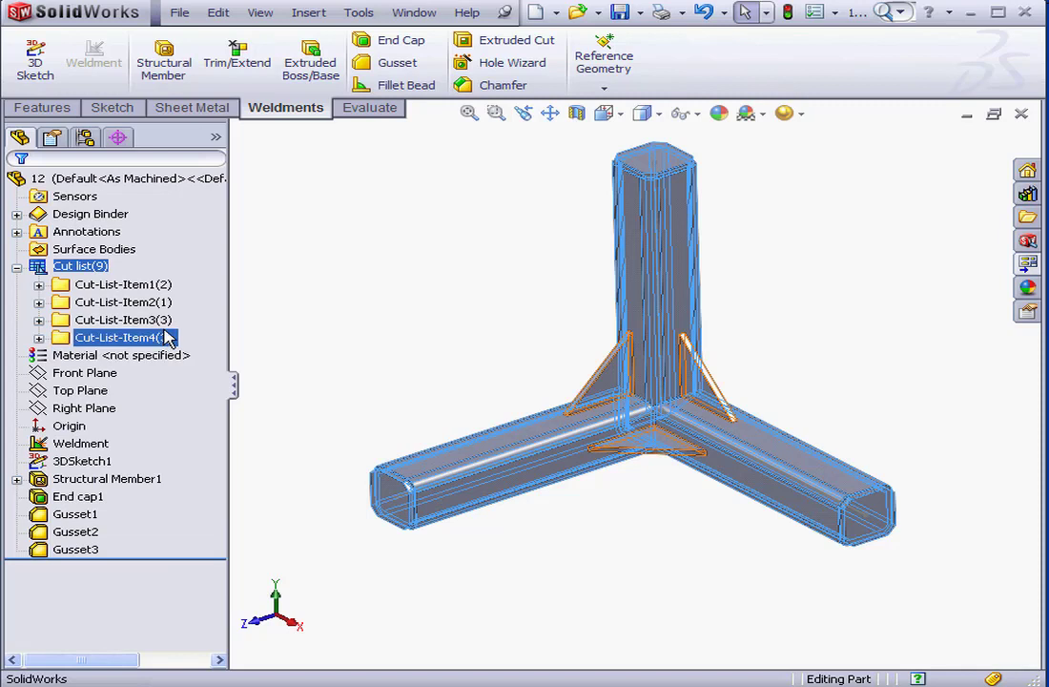
{"action": "left_click", "coordinate": [557, 12]}
Make a drawing from the part on A (ANSI) Landscape with an isometric Drawing View1.
{"action": "left_click", "coordinate": [470, 51]}
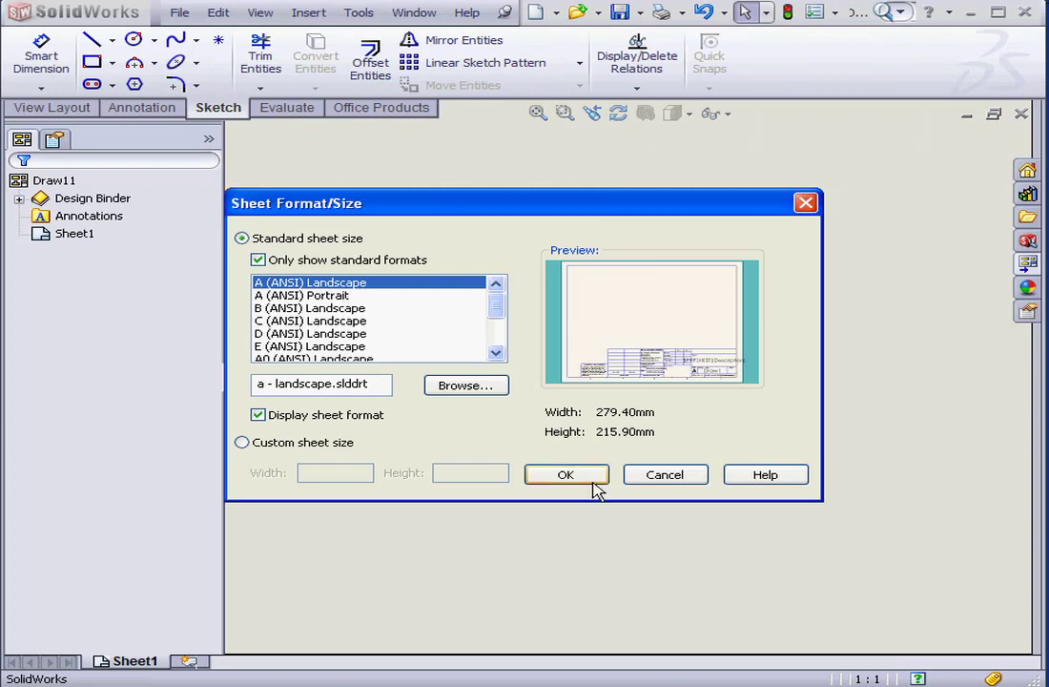
{"action": "key", "text": "Return"}
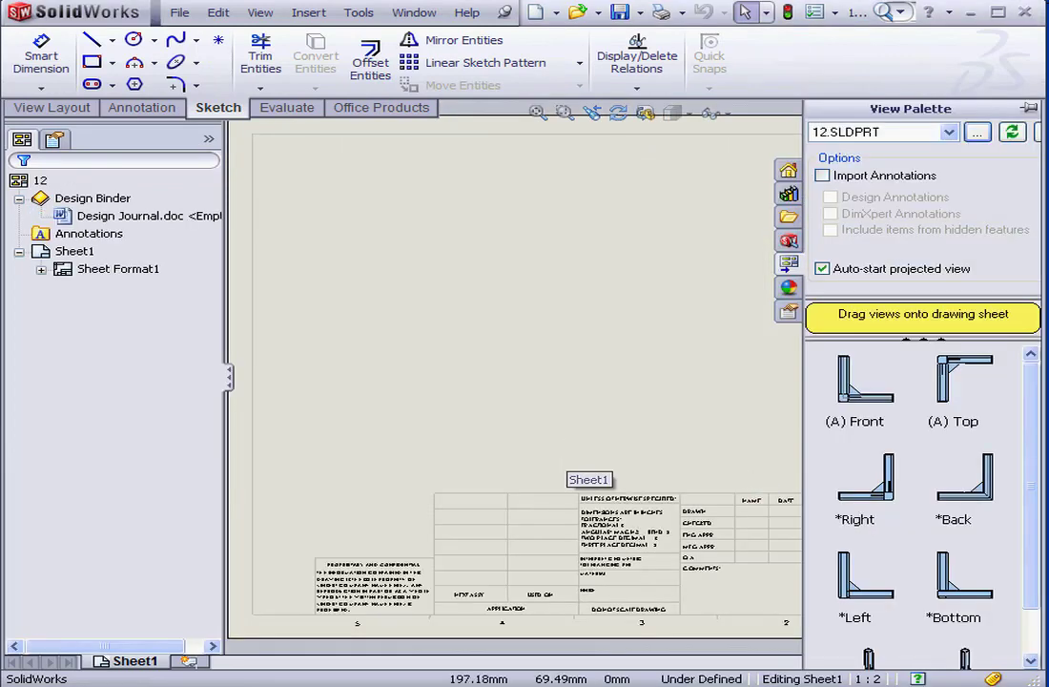
{"action": "scroll", "coordinate": [1037, 576], "scroll_direction": "down", "scroll_amount": 2}
{"action": "mouse_move", "coordinate": [986, 641]}
{"action": "left_mouse_down"}
{"action": "mouse_move", "coordinate": [562, 496]}
{"action": "mouse_move", "coordinate": [386, 496]}
{"action": "mouse_move", "coordinate": [391, 488]}
{"action": "left_mouse_up"}
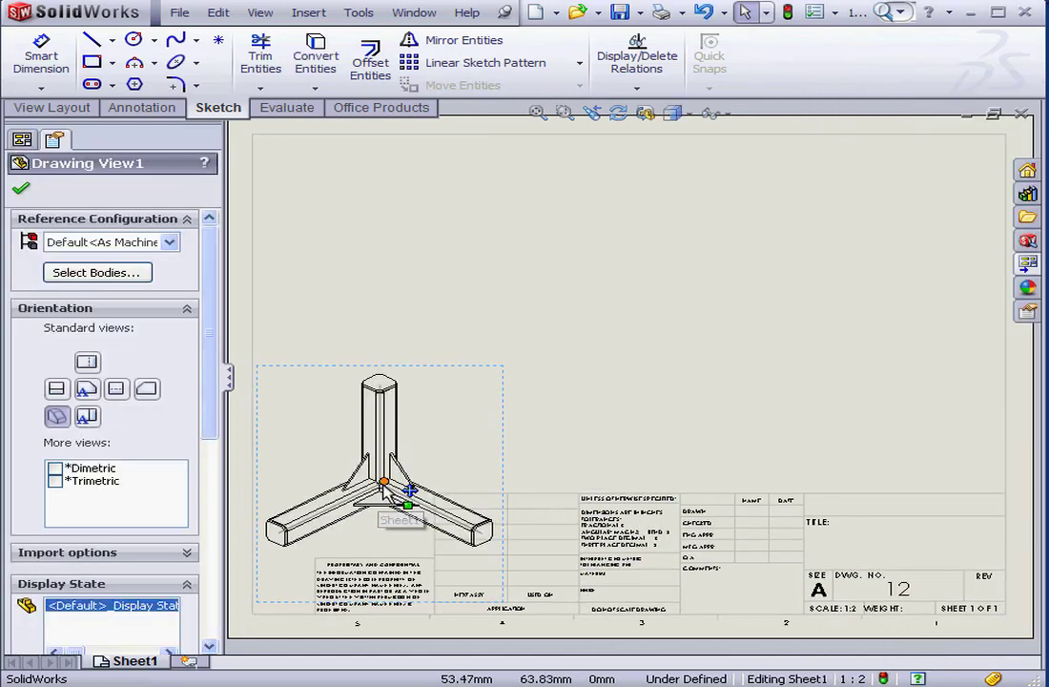
{"action": "left_click", "coordinate": [23, 189]}
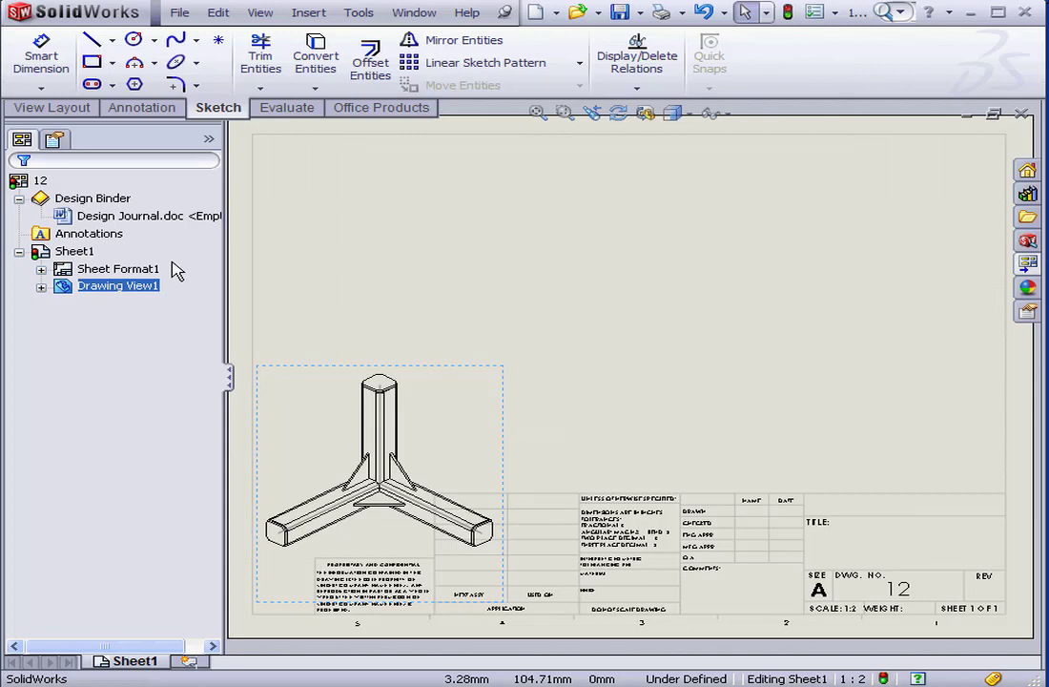
Start a Weldment Cut List table, cancel it, and select Sheet1 in the tree.
{"action": "left_click", "coordinate": [307, 12]}
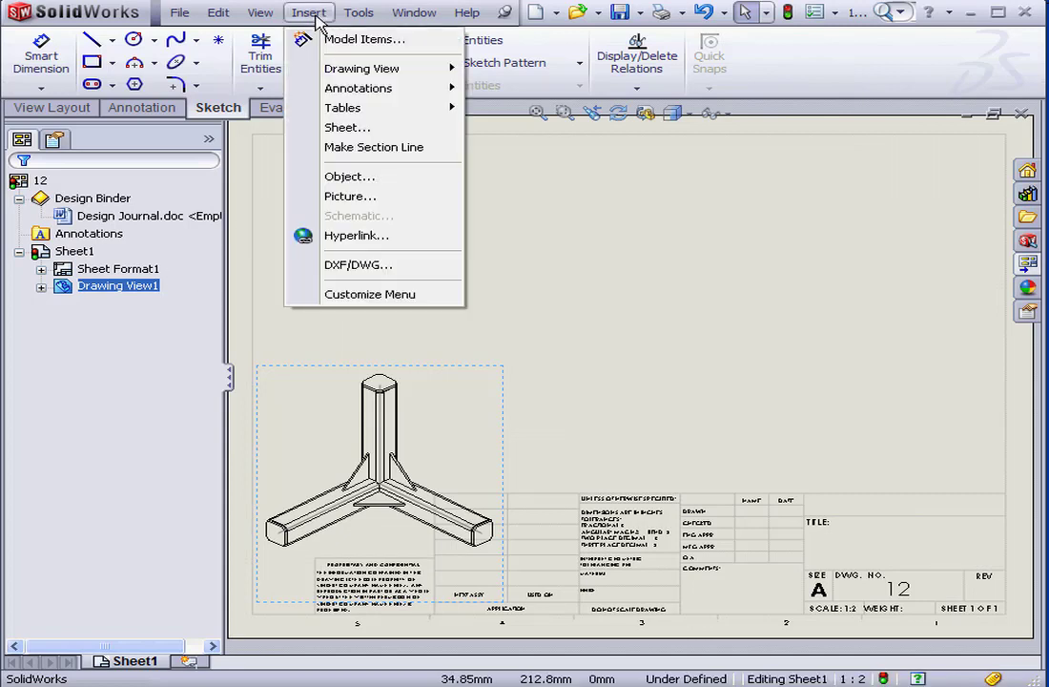
{"action": "mouse_move", "coordinate": [354, 108]}
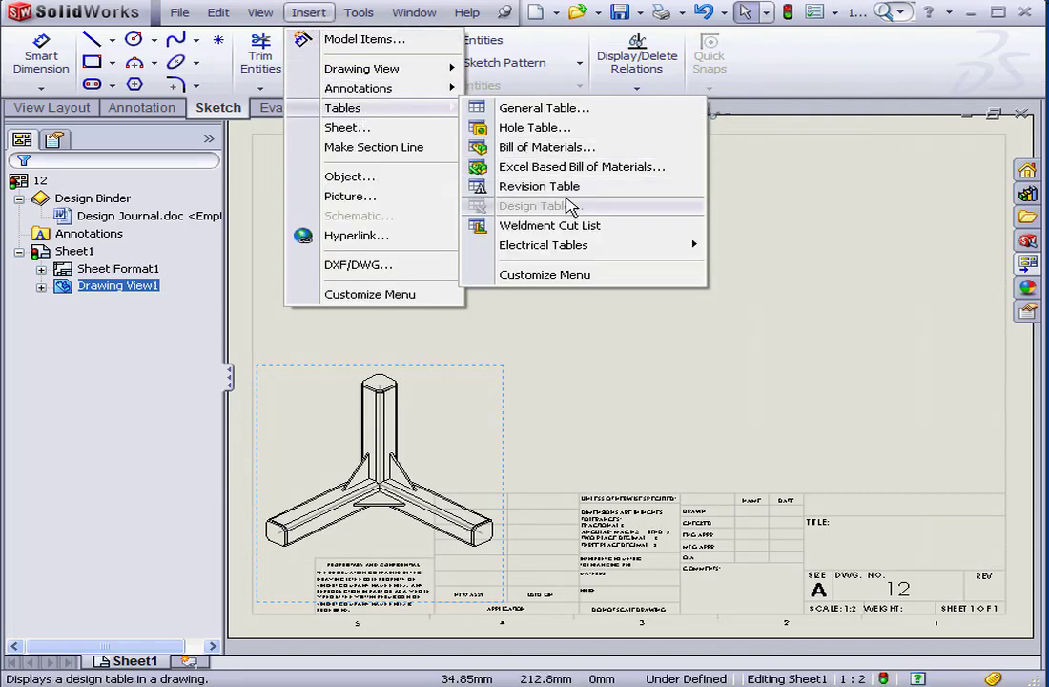
{"action": "left_click", "coordinate": [553, 226]}
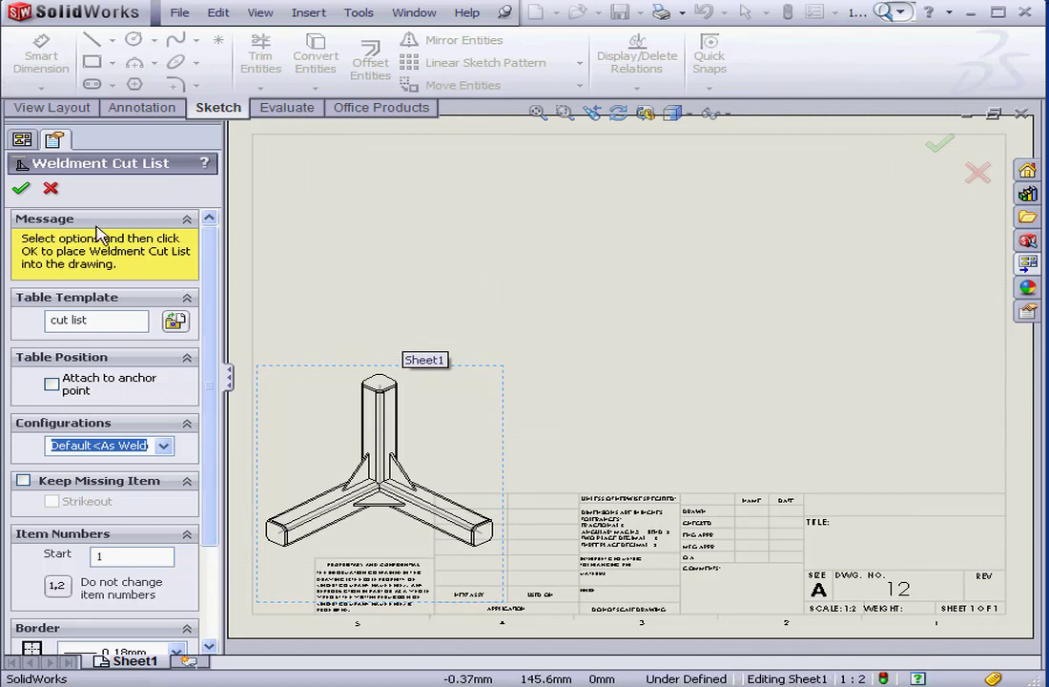
{"action": "left_click", "coordinate": [50, 188]}
{"action": "left_click", "coordinate": [346, 322]}
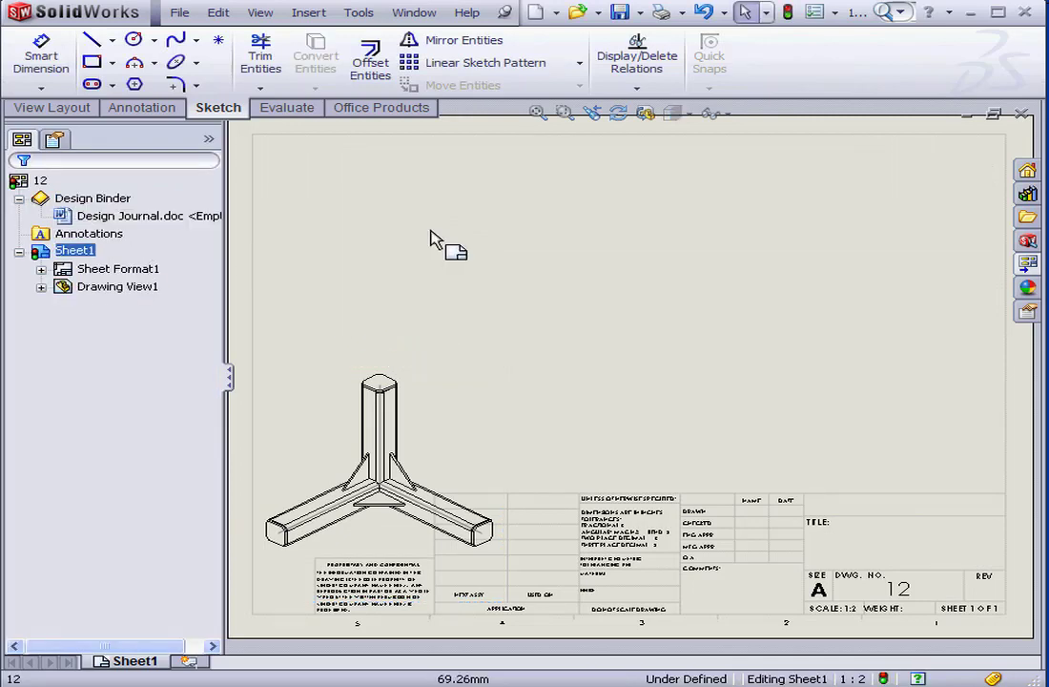
Insert a Weldment Cut List table using the isometric view as its source.
{"action": "left_click", "coordinate": [310, 13]}
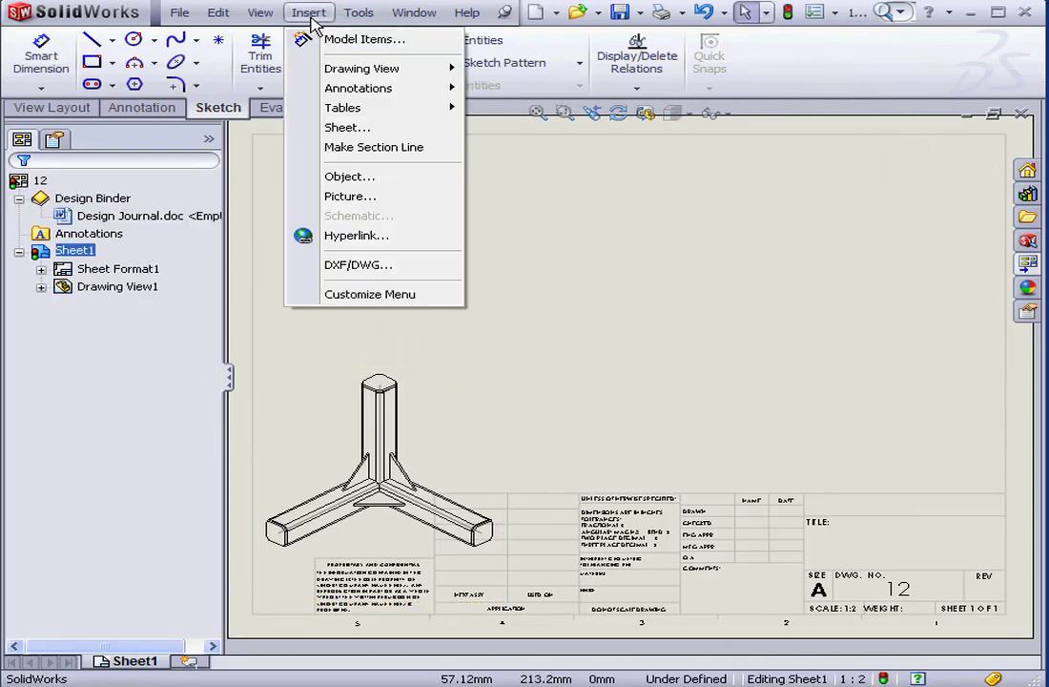
{"action": "mouse_move", "coordinate": [360, 111]}
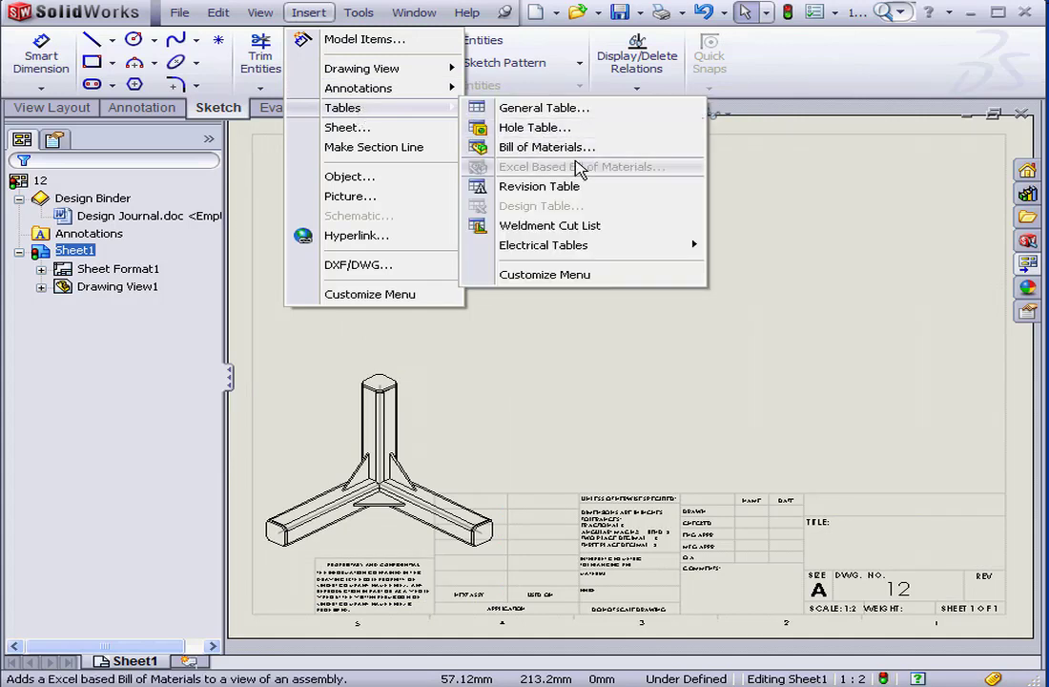
{"action": "left_click", "coordinate": [577, 229]}
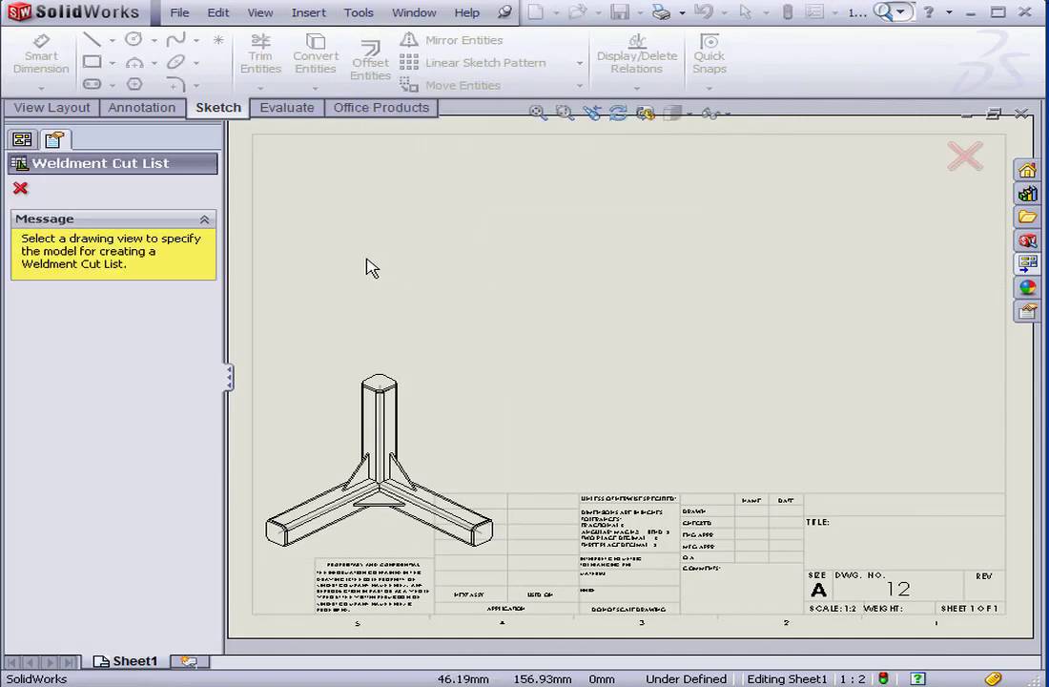
{"action": "left_click", "coordinate": [346, 343]}
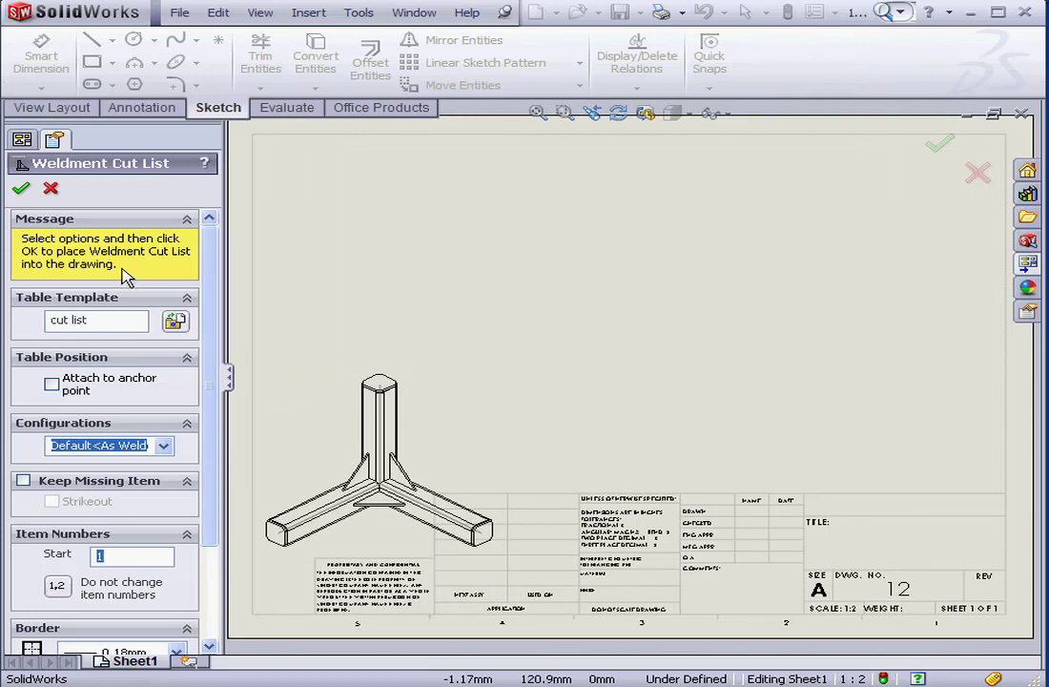
{"action": "left_click", "coordinate": [22, 191]}
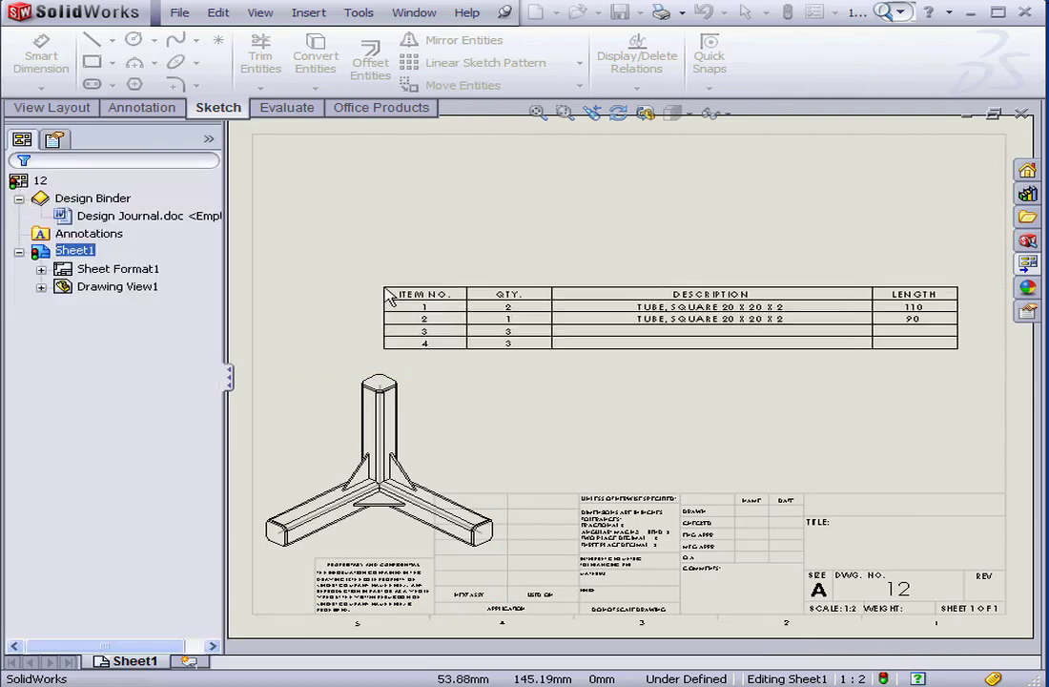
Drop the cut list table near the sheet top, then check the part's cut list and return.
{"action": "left_click", "coordinate": [395, 214]}
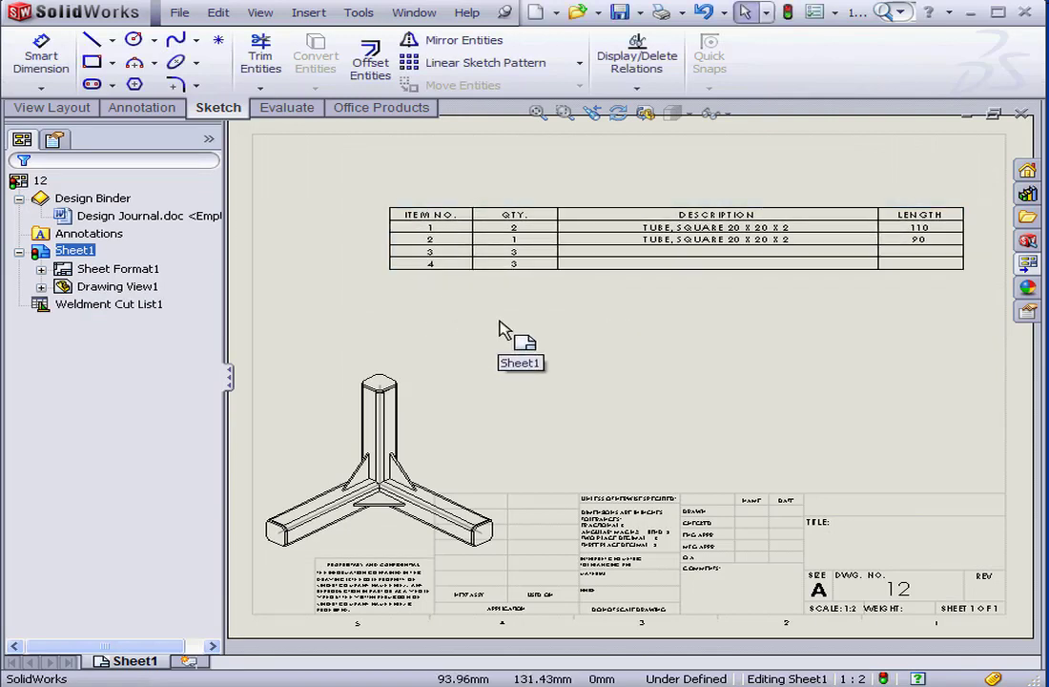
{"action": "left_click", "coordinate": [412, 13]}
{"action": "left_click", "coordinate": [453, 163]}
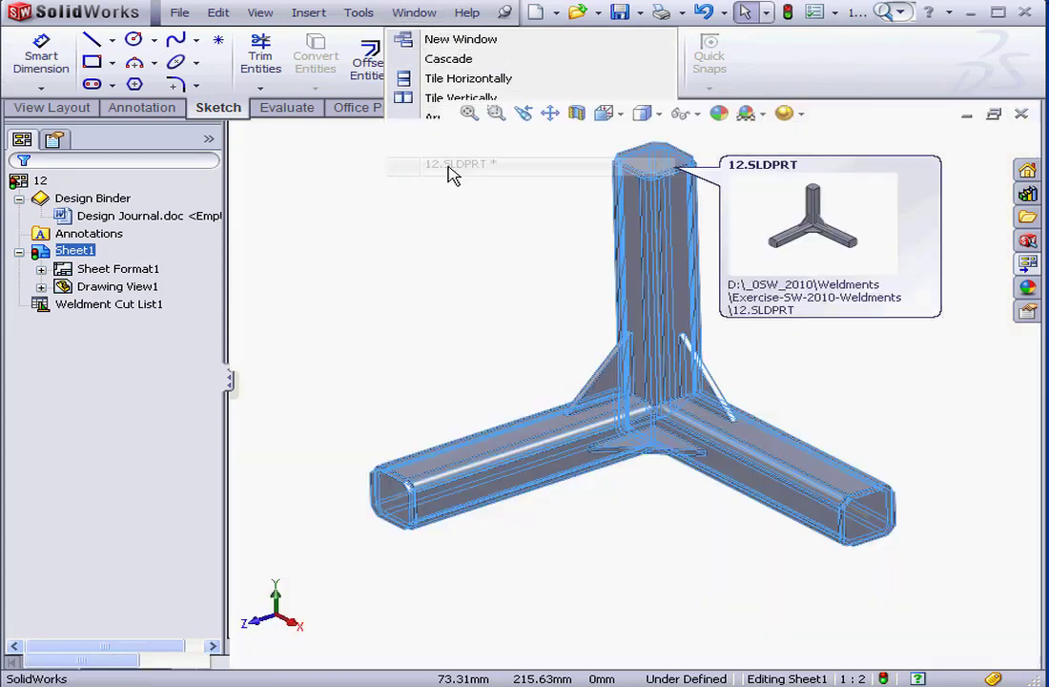
{"action": "left_click", "coordinate": [86, 268]}
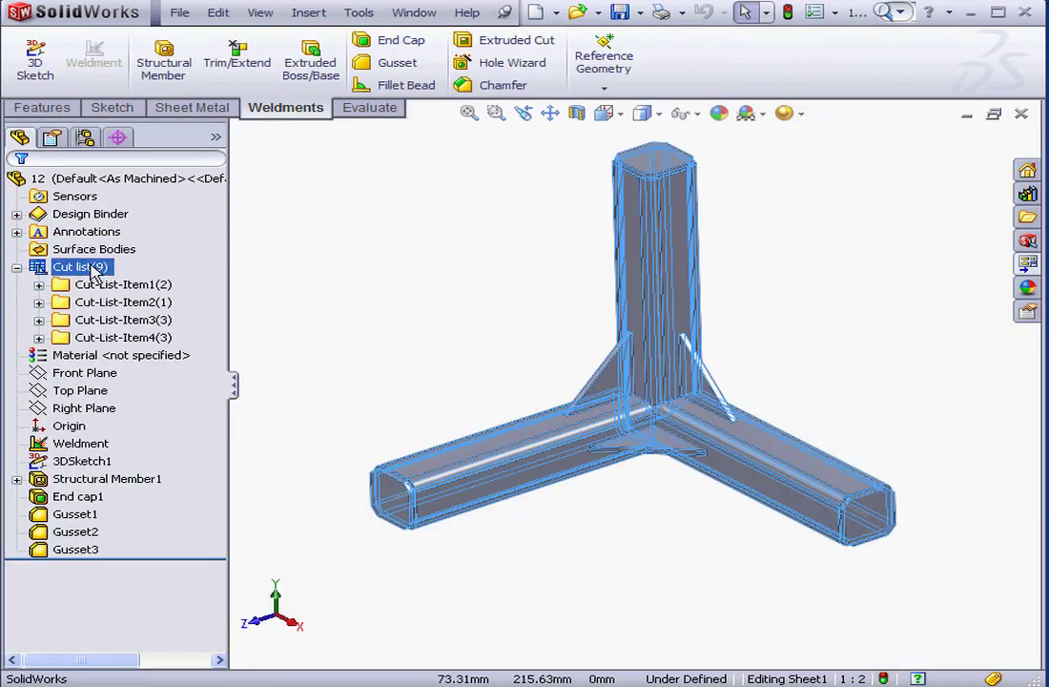
{"action": "left_click", "coordinate": [416, 13]}
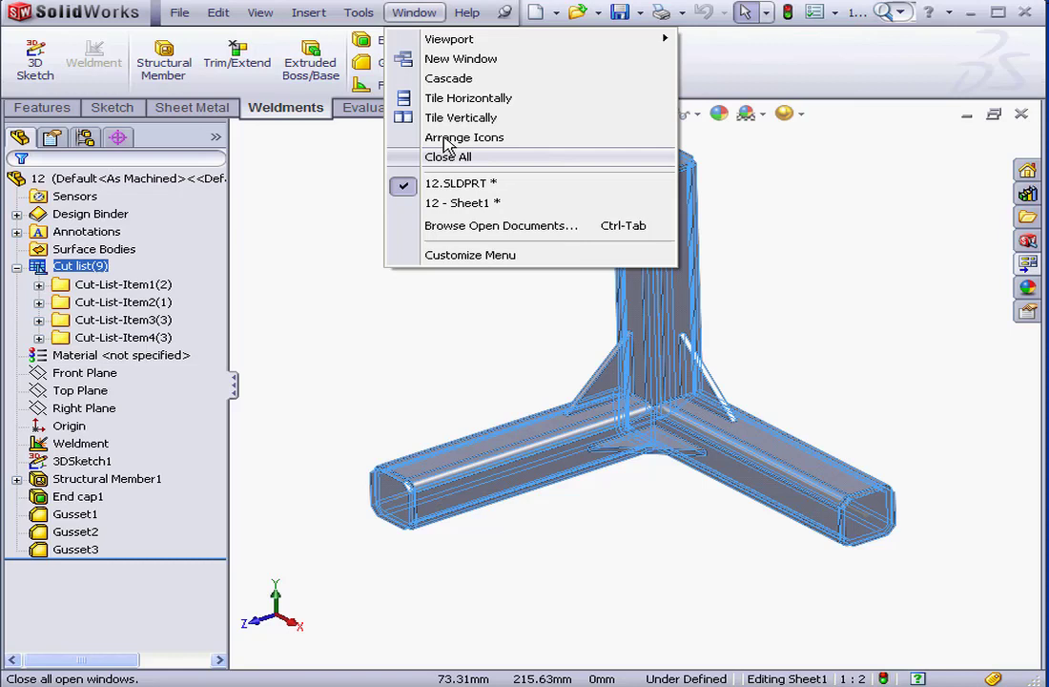
{"action": "left_click", "coordinate": [451, 204]}
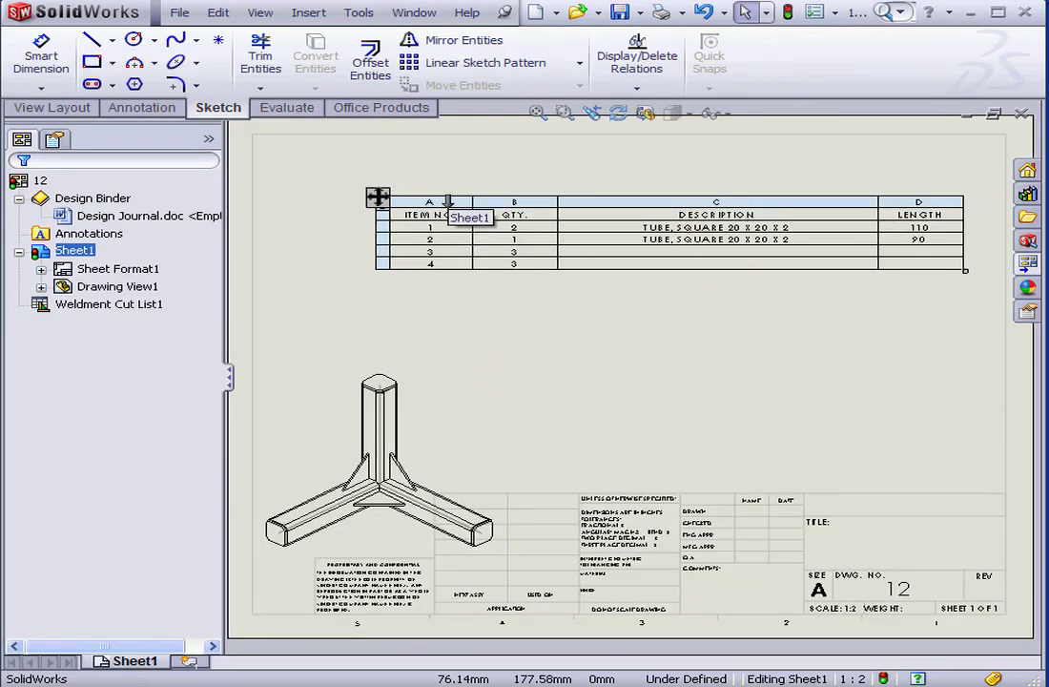
Set the weldment cut list anchor point in Sheet Format1.
{"action": "left_click", "coordinate": [41, 270]}
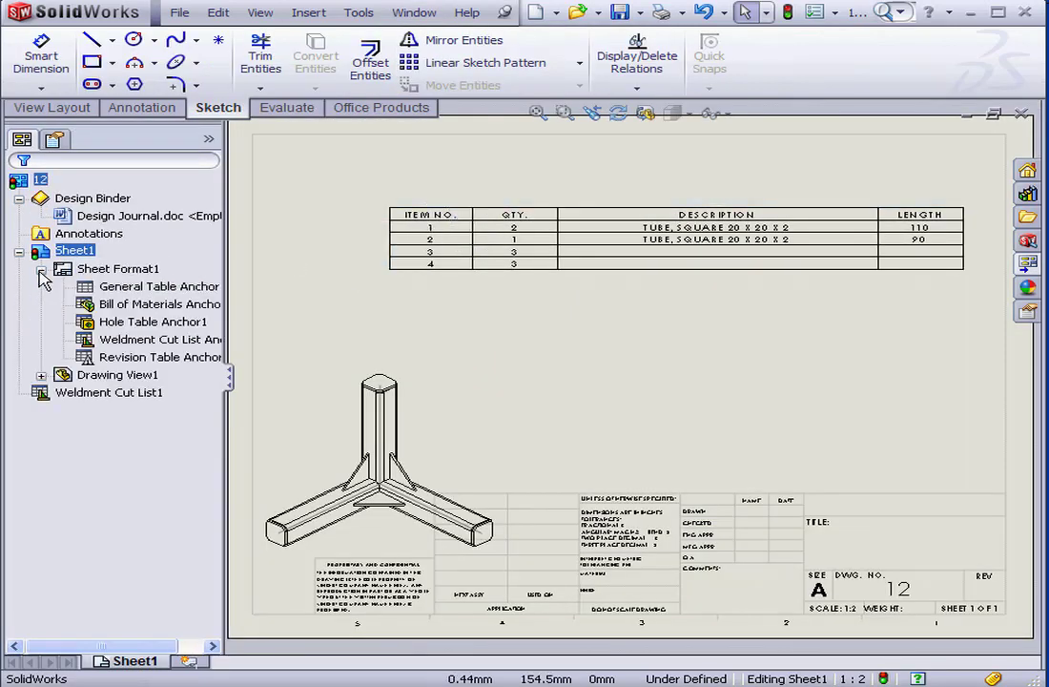
{"action": "left_click", "coordinate": [127, 340]}
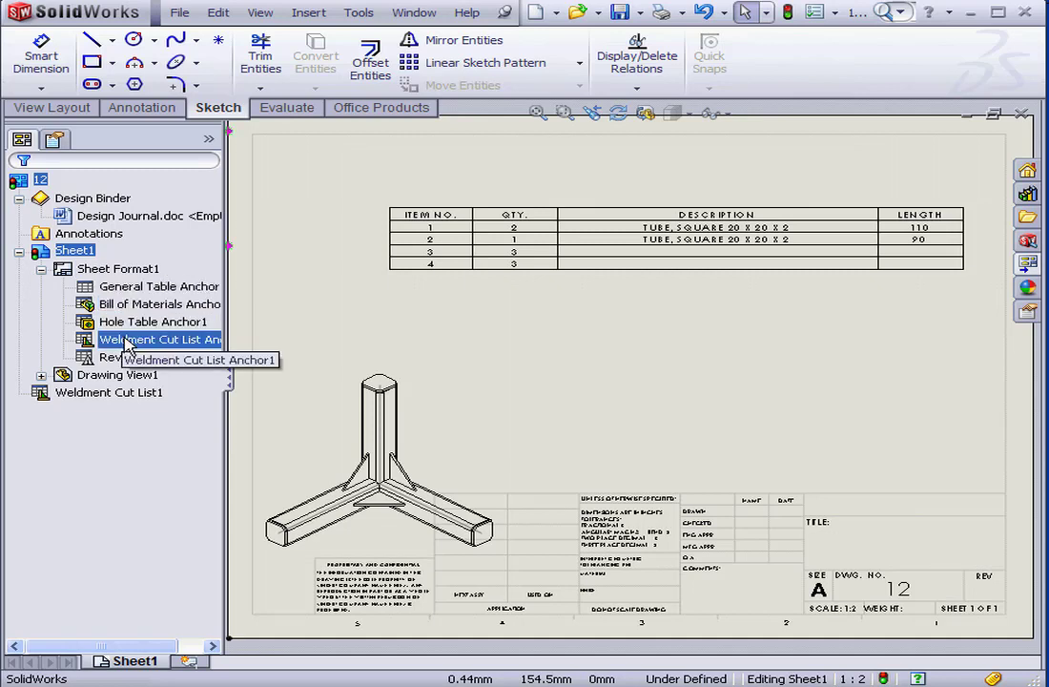
{"action": "right_click", "coordinate": [127, 348]}
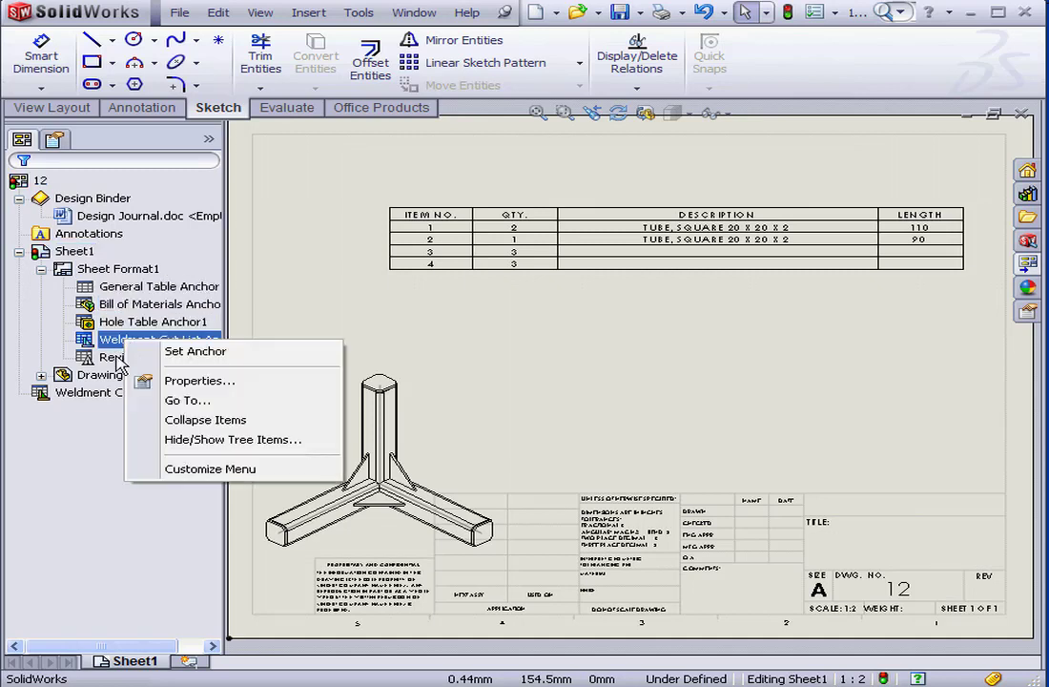
{"action": "left_click", "coordinate": [192, 352]}
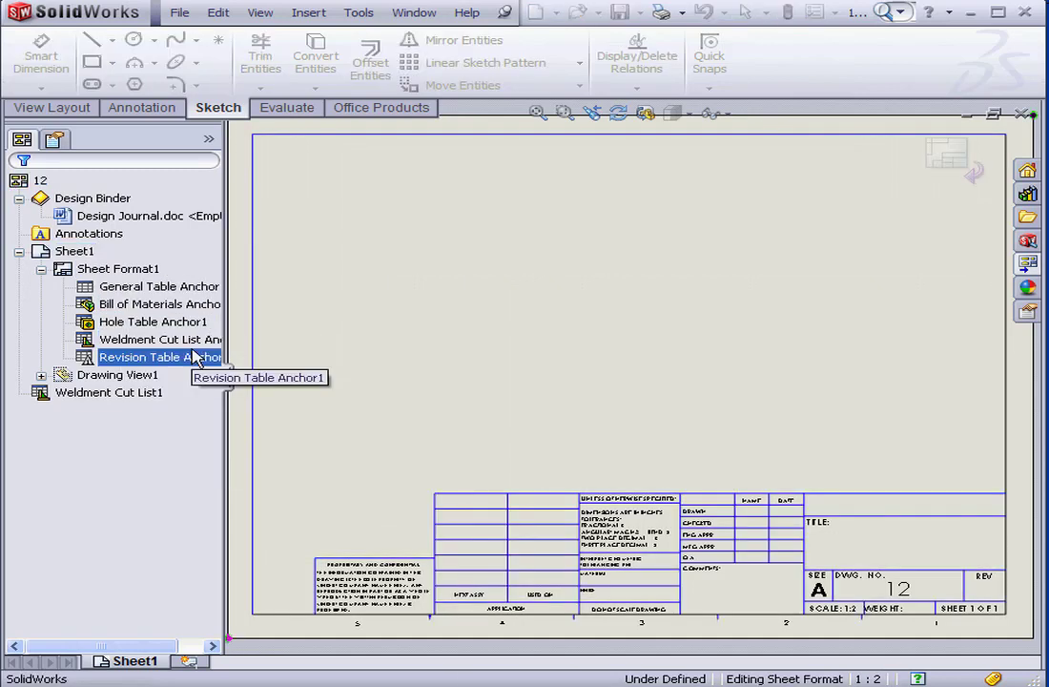
{"action": "left_click", "coordinate": [1006, 139]}
Attach the cut list table to its anchor point via the table's properties.
{"action": "left_click", "coordinate": [549, 235]}
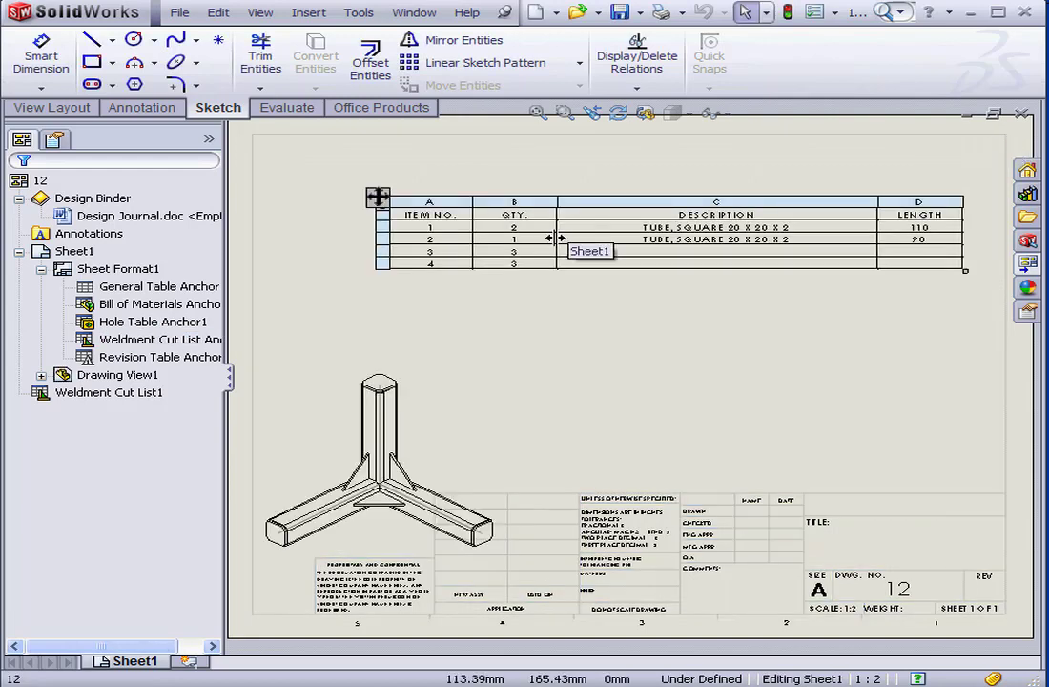
{"action": "right_click", "coordinate": [547, 232]}
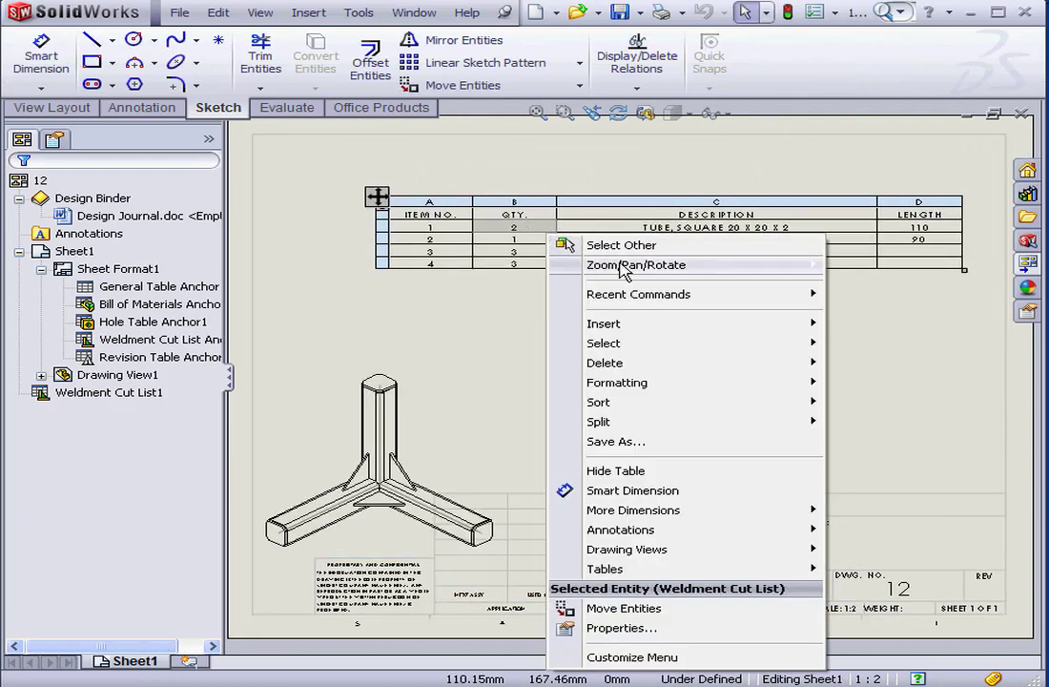
{"action": "left_click", "coordinate": [620, 628]}
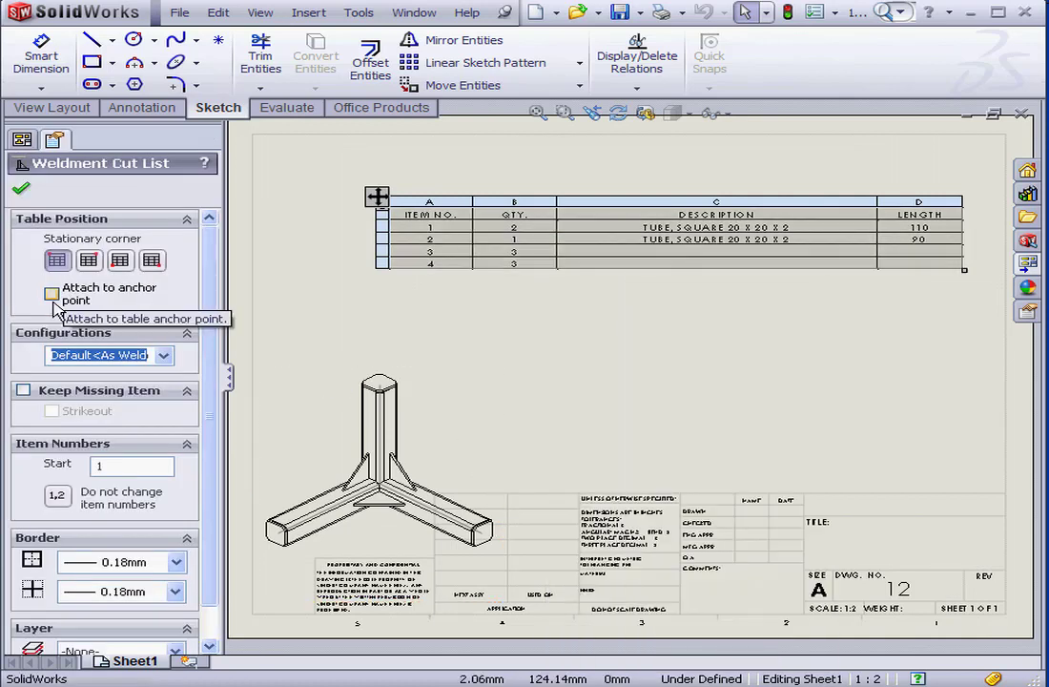
{"action": "left_click", "coordinate": [52, 294]}
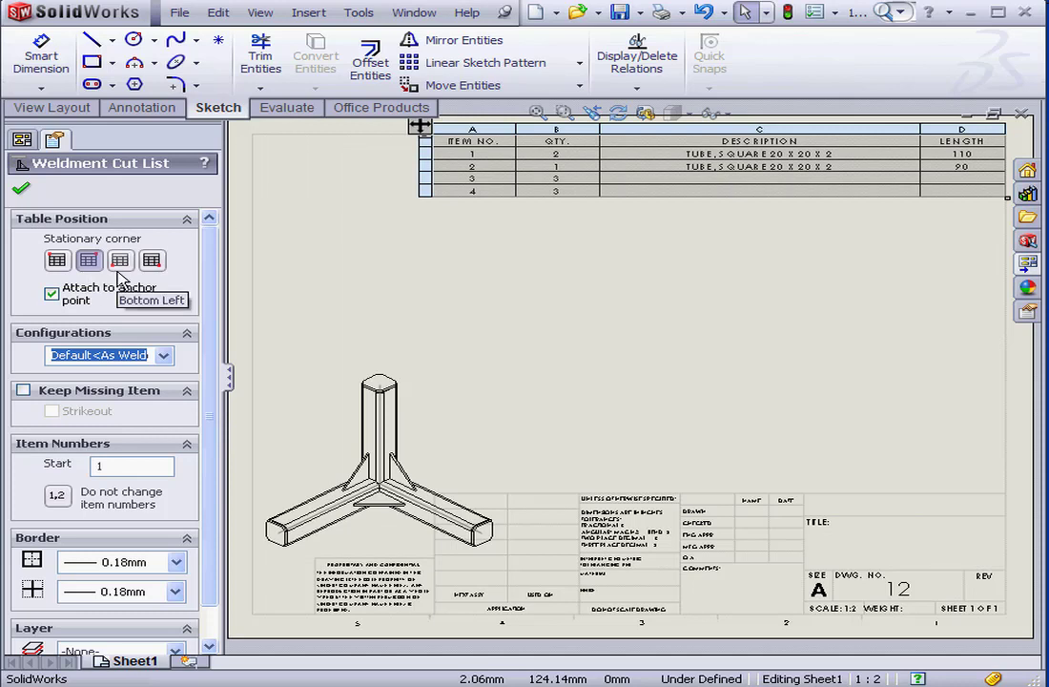
{"action": "left_click", "coordinate": [21, 194]}
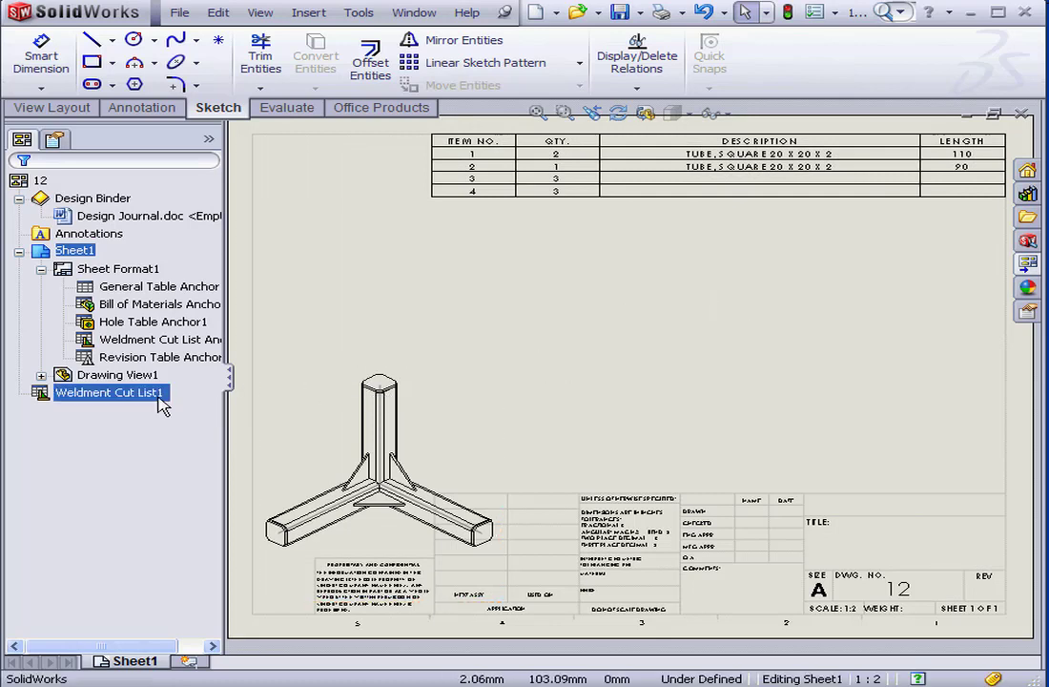
{"action": "right_click", "coordinate": [97, 392]}
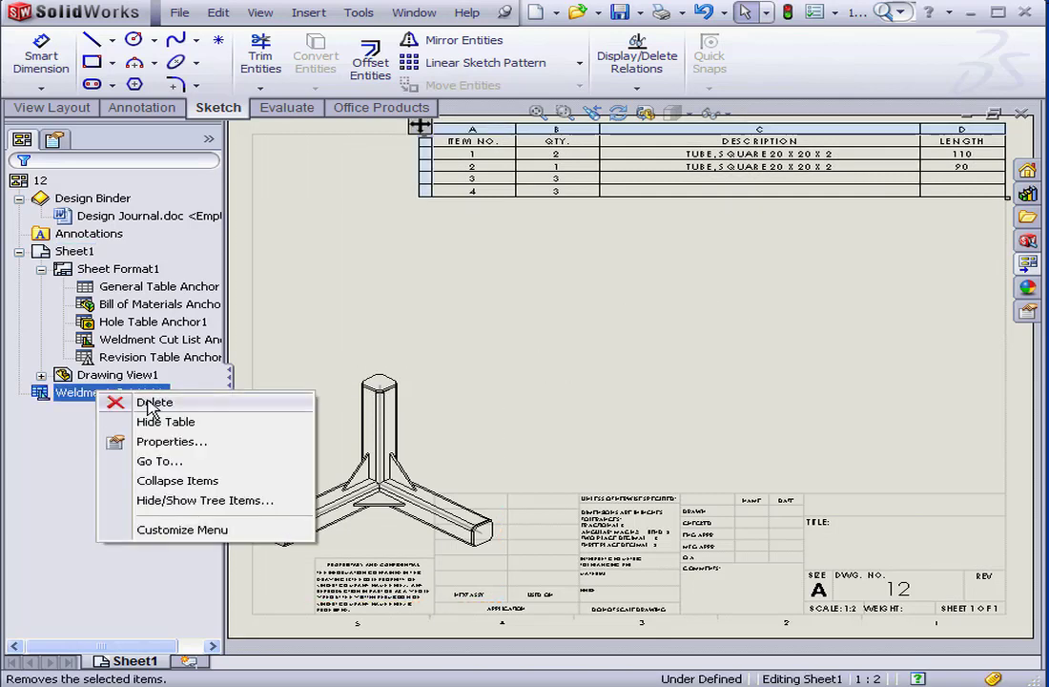
{"action": "left_click", "coordinate": [494, 328]}
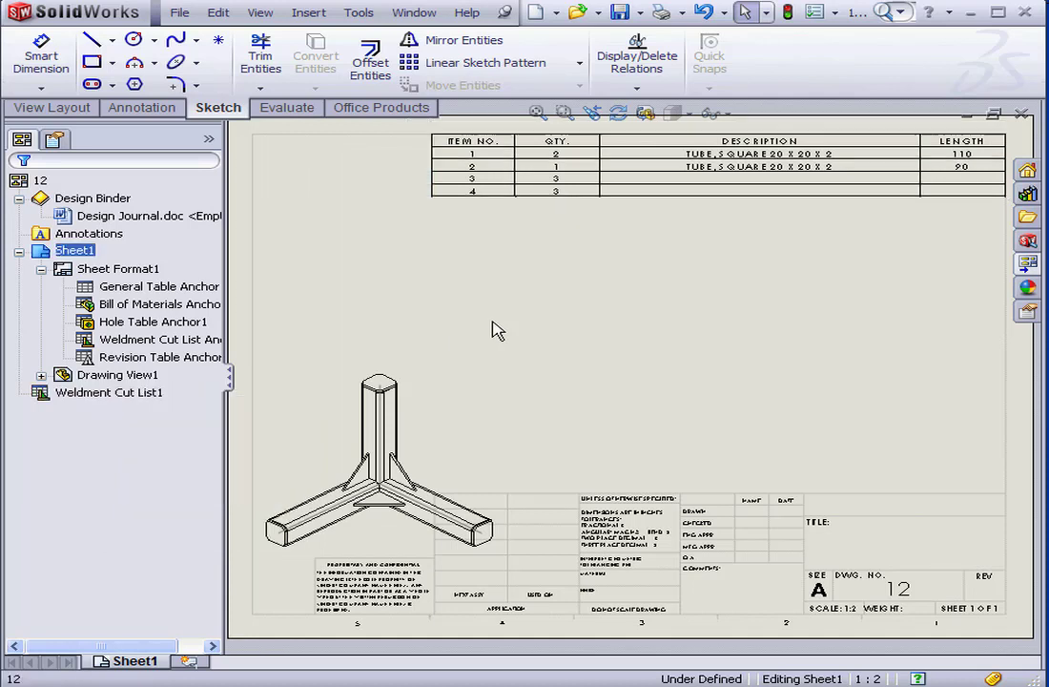
{"action": "left_click_drag", "start_coordinate": [689, 266], "coordinate": [847, 172]}
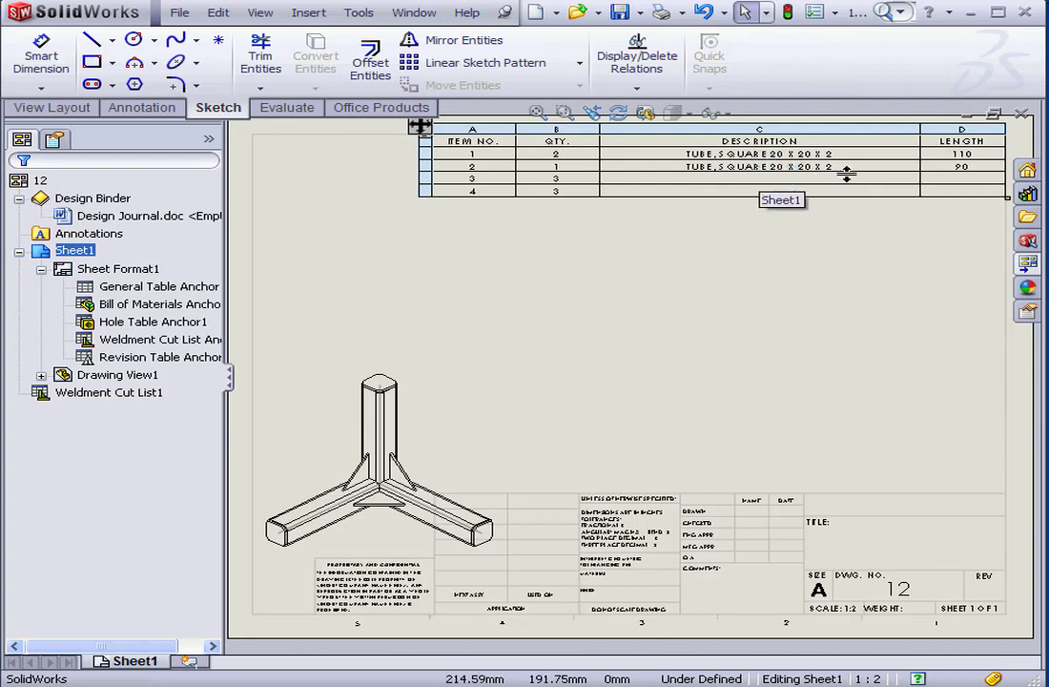
{"action": "left_click_drag", "start_coordinate": [967, 159], "coordinate": [763, 215]}
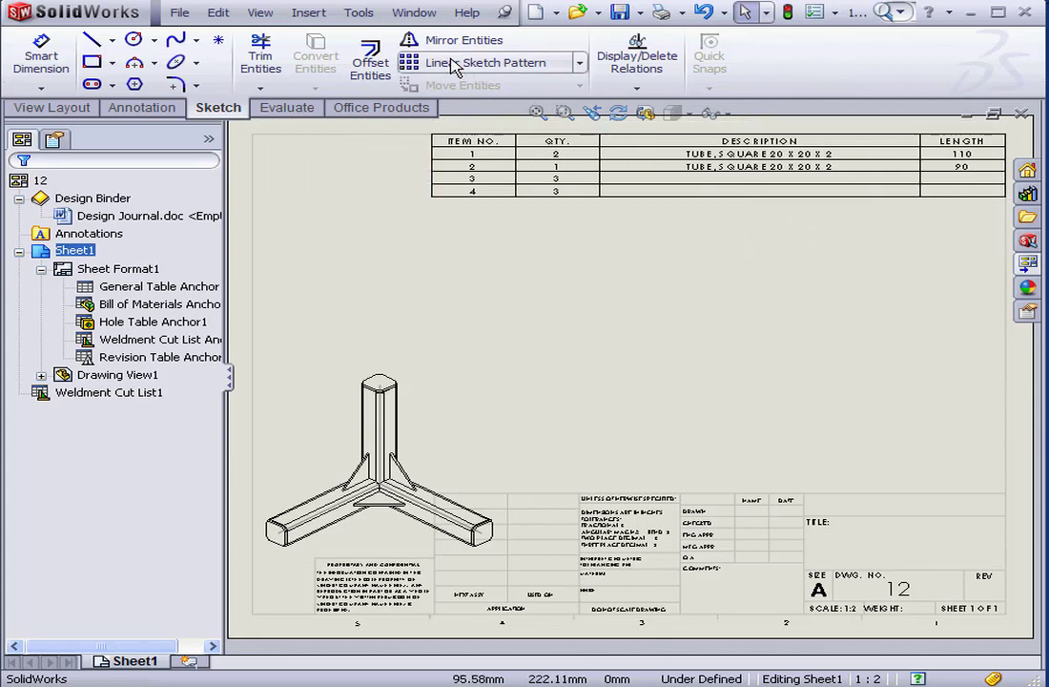
In the 12.SLDPRT part, open the cut list properties for Cut-List-Item3.
{"action": "left_click", "coordinate": [413, 12]}
{"action": "left_click", "coordinate": [431, 163]}
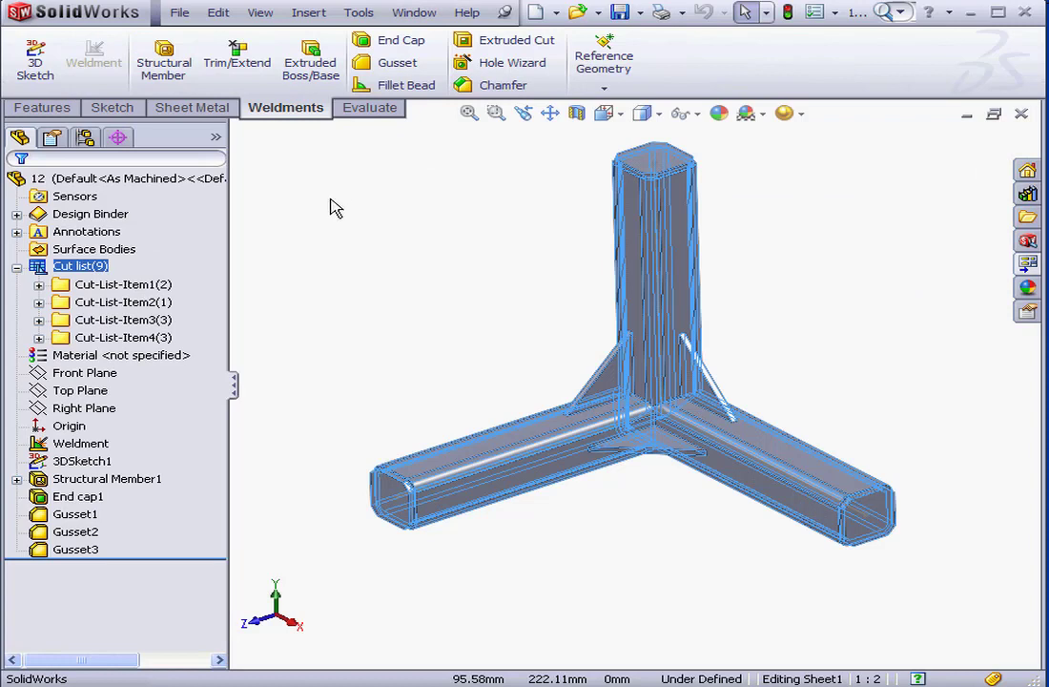
{"action": "right_click", "coordinate": [122, 285]}
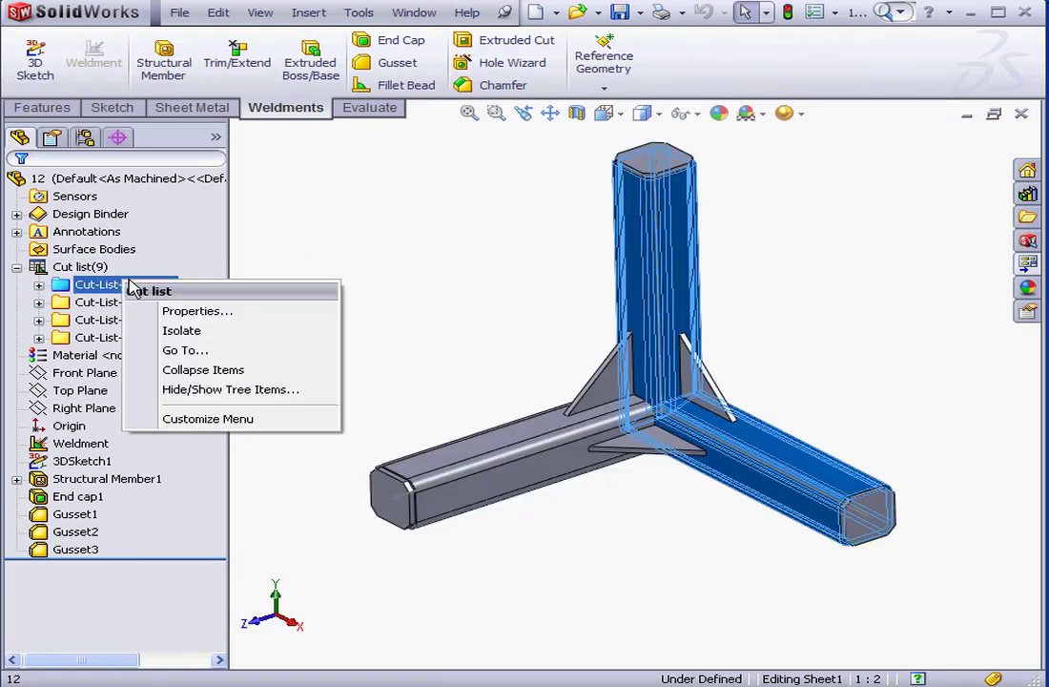
{"action": "left_click", "coordinate": [202, 312]}
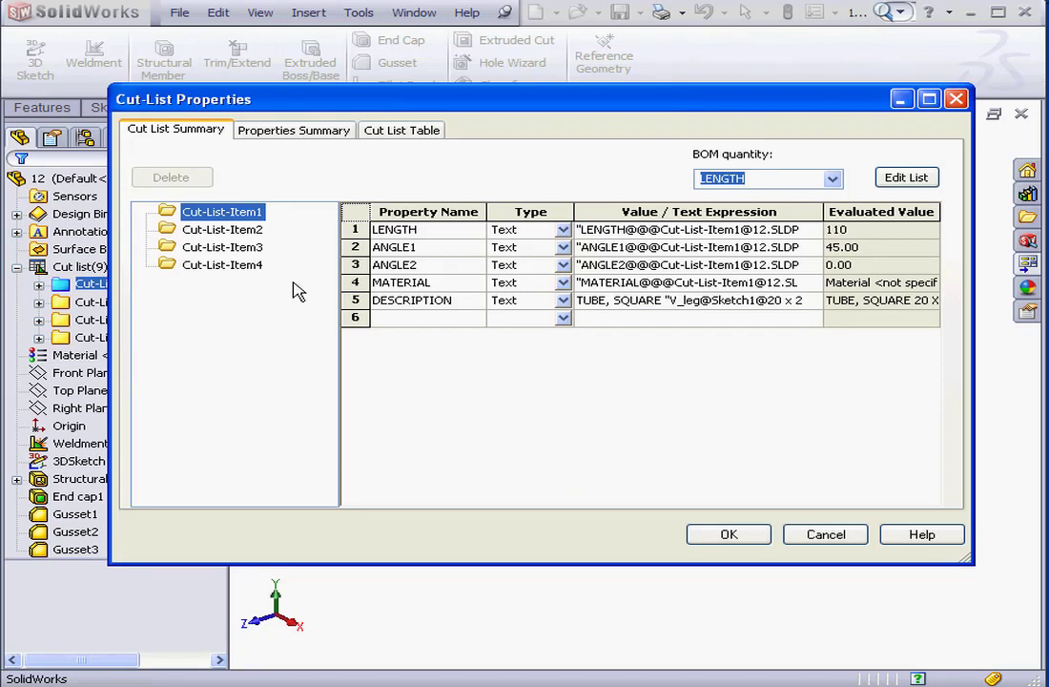
{"action": "left_click", "coordinate": [222, 247]}
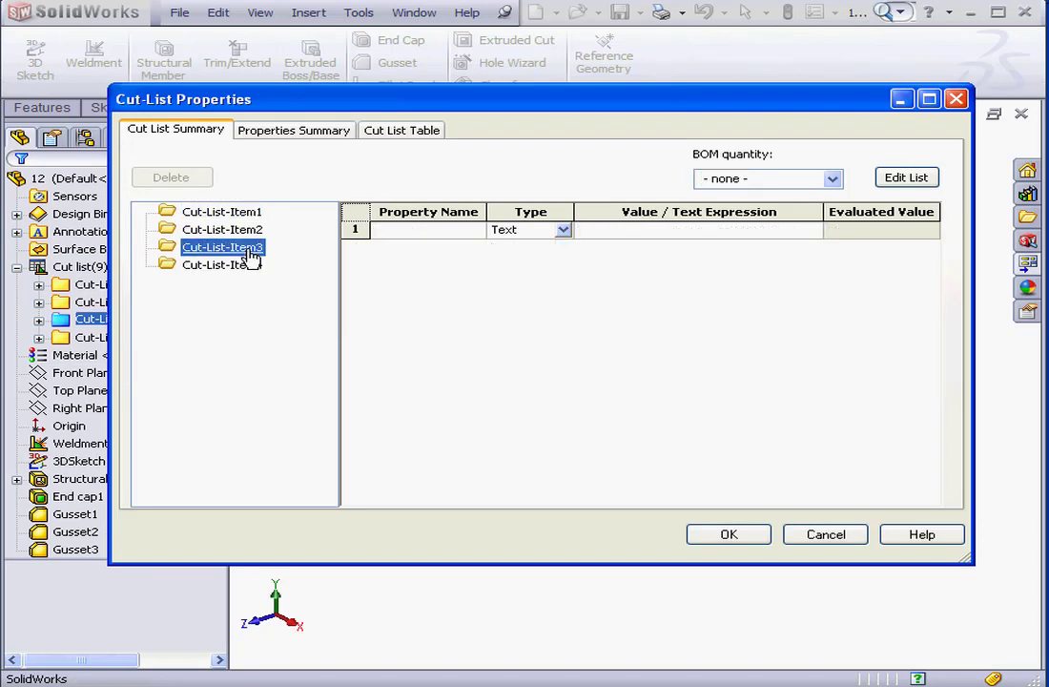
Add a DESCRIPTION property with value 'text' to Cut-List-Item3 and apply.
{"action": "left_click", "coordinate": [447, 230]}
{"action": "left_click", "coordinate": [475, 231]}
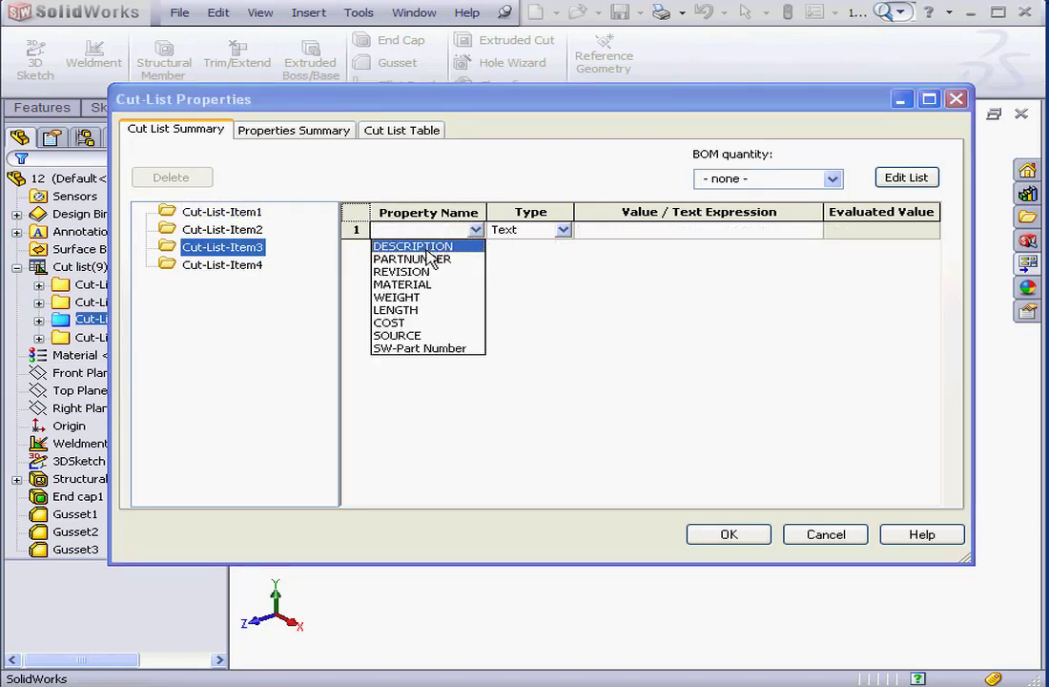
{"action": "left_click", "coordinate": [435, 247]}
{"action": "left_click", "coordinate": [605, 229]}
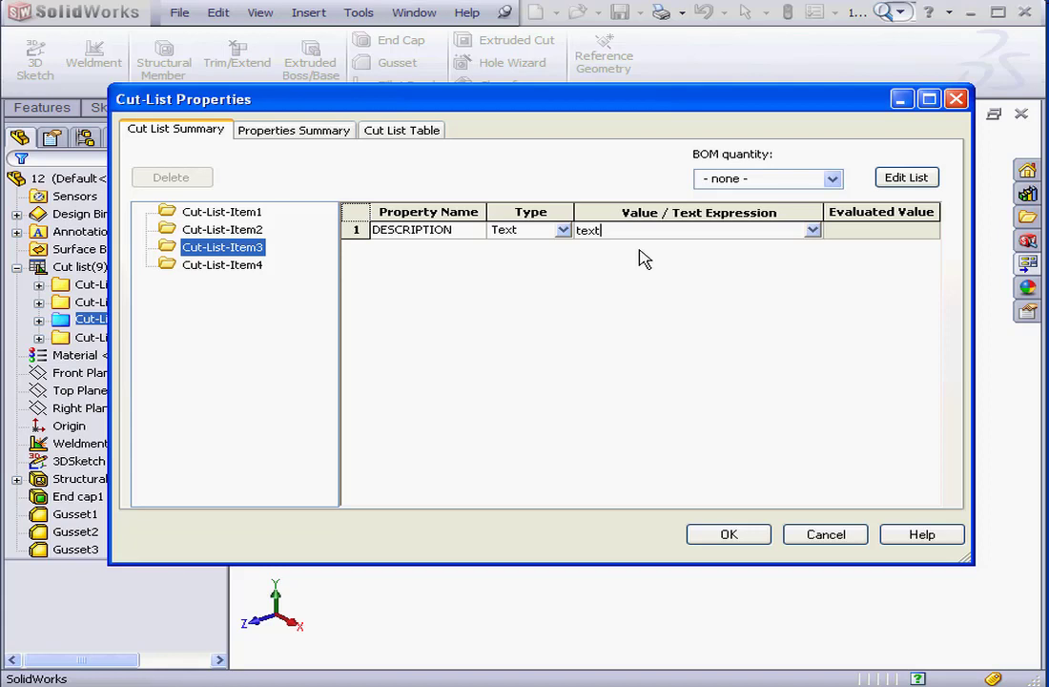
{"action": "key", "text": "Return"}
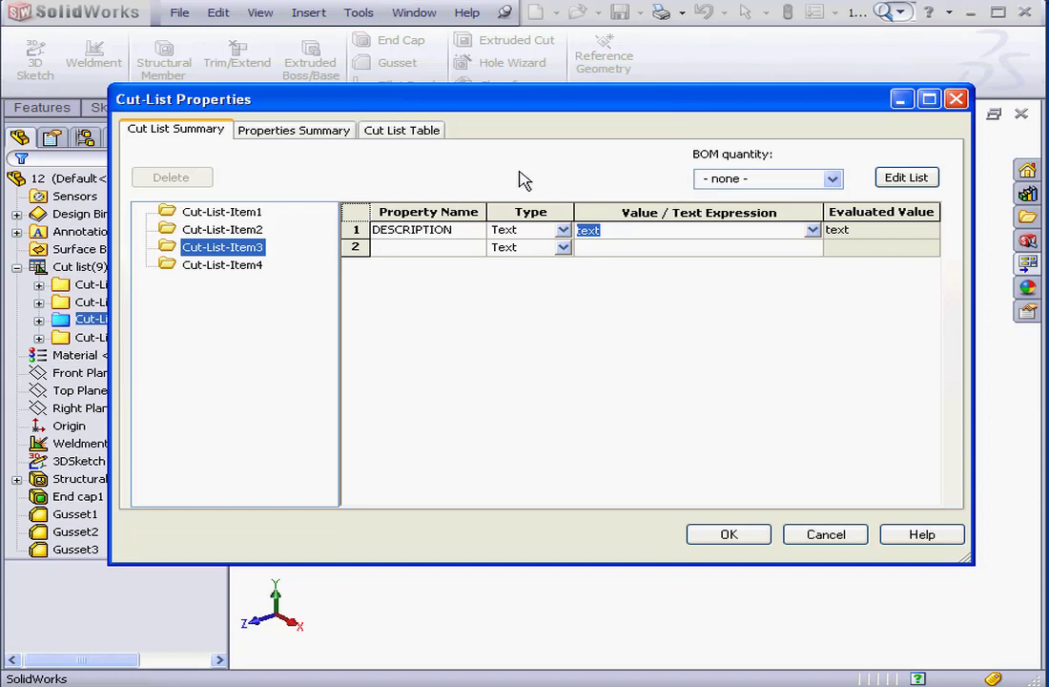
{"action": "left_click", "coordinate": [410, 133]}
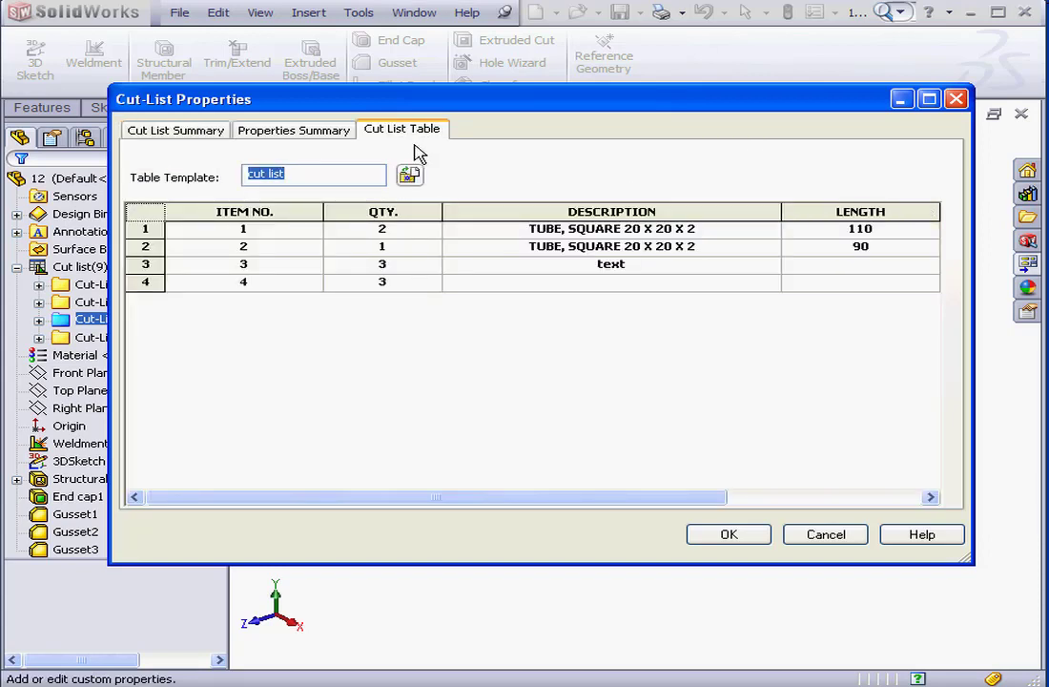
{"action": "left_click", "coordinate": [759, 536]}
Back on 12 - Sheet1, insert a new column left of LENGTH in the cut list table.
{"action": "left_click", "coordinate": [410, 14]}
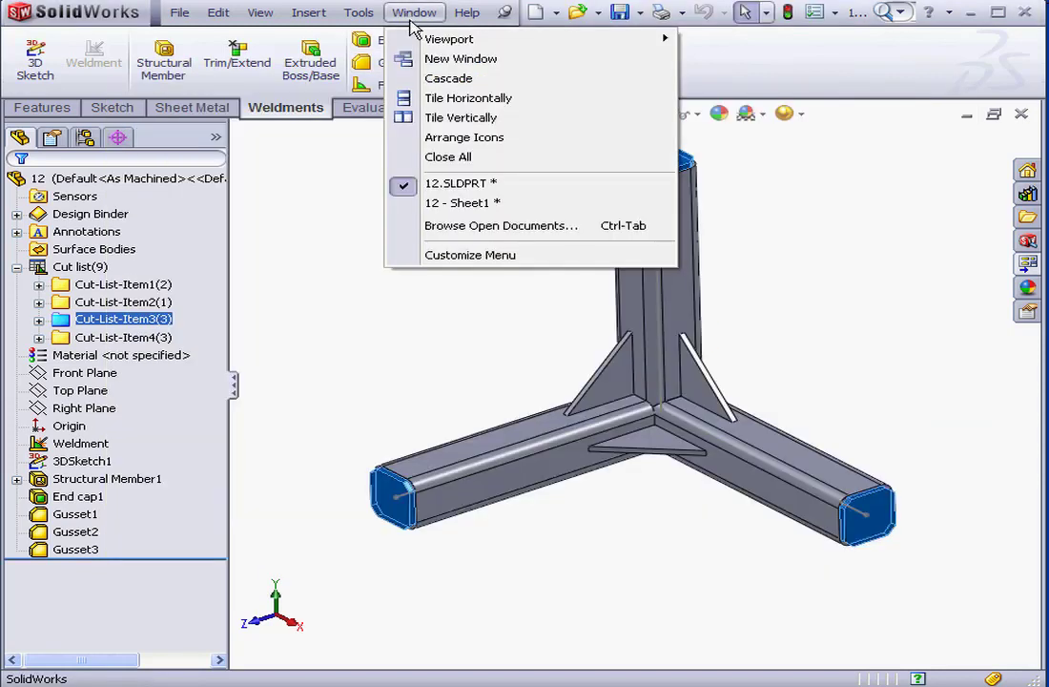
{"action": "left_click", "coordinate": [435, 201]}
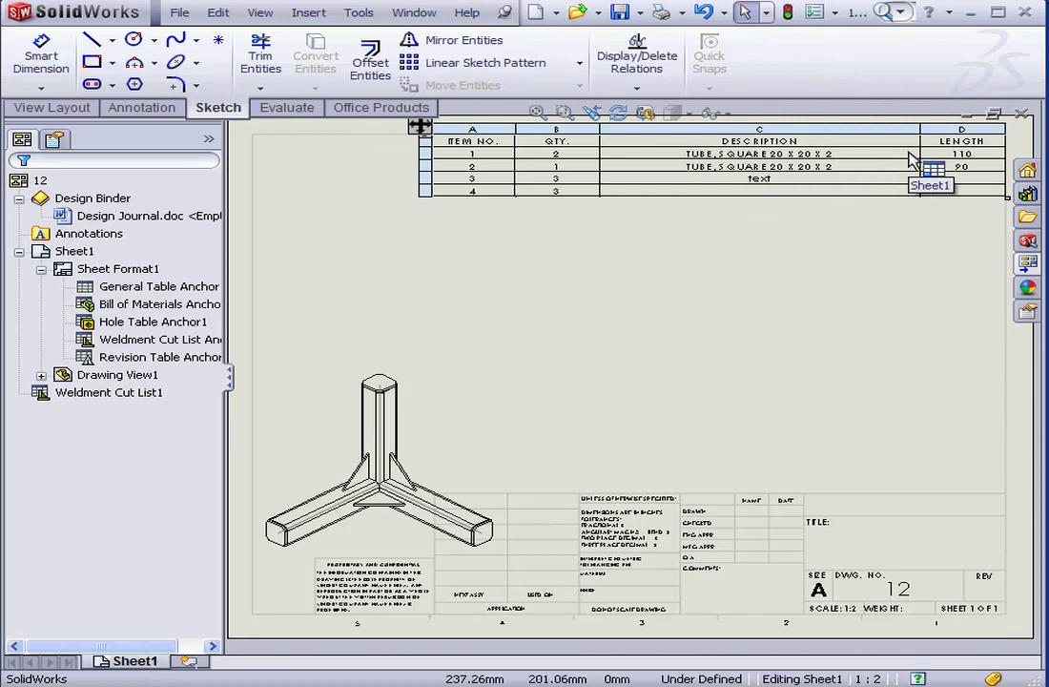
{"action": "right_click", "coordinate": [937, 162]}
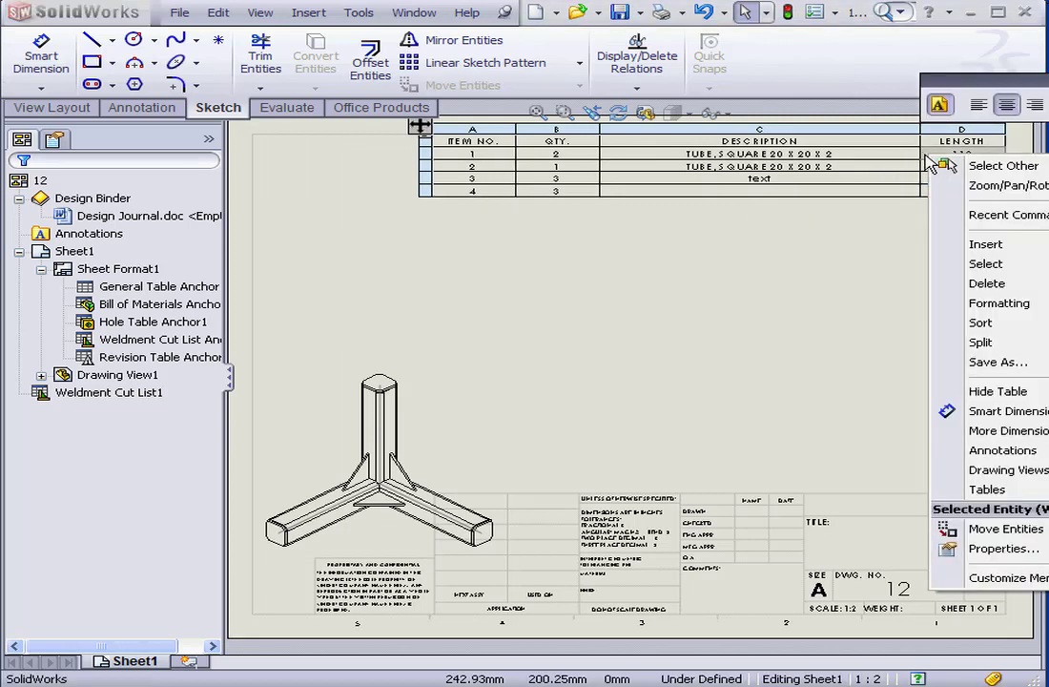
{"action": "mouse_move", "coordinate": [973, 250]}
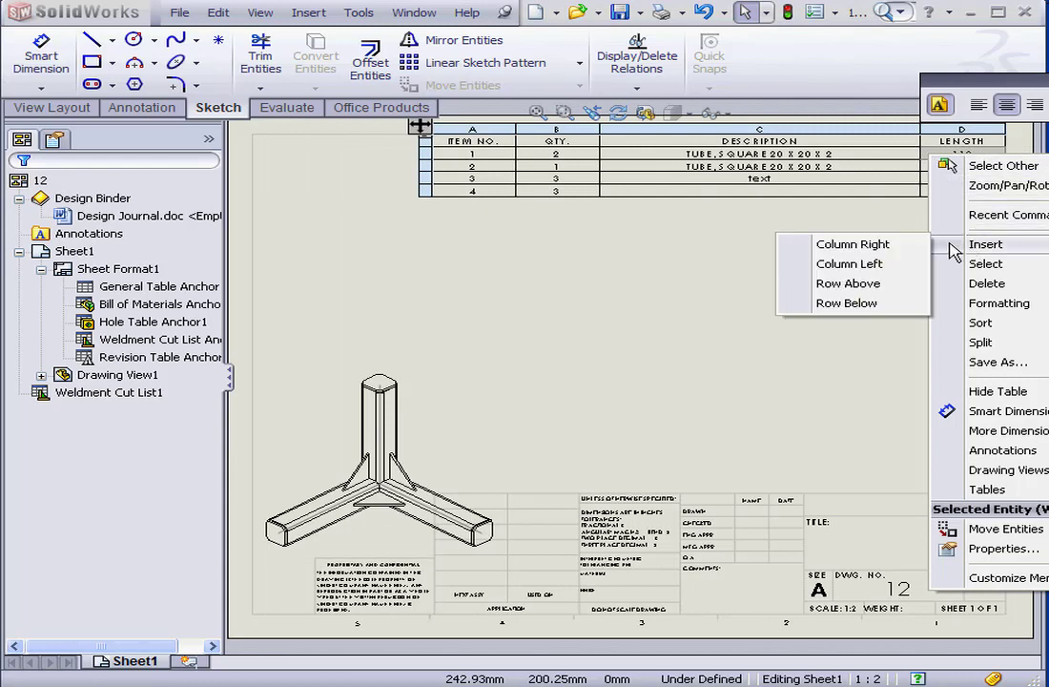
{"action": "left_click", "coordinate": [864, 266]}
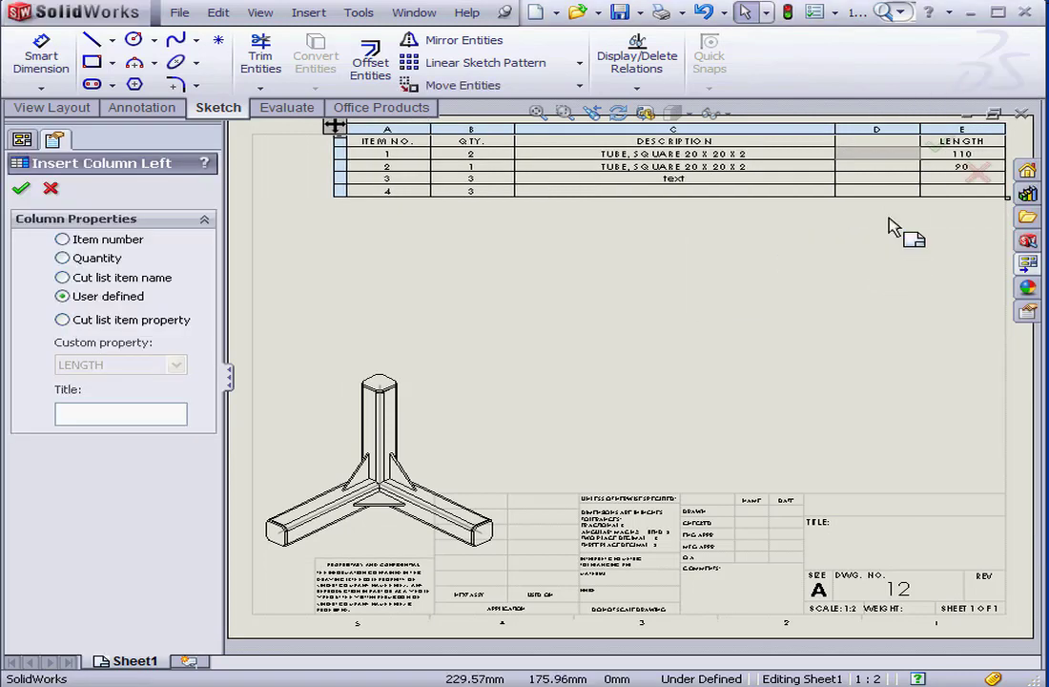
{"action": "left_click", "coordinate": [880, 148]}
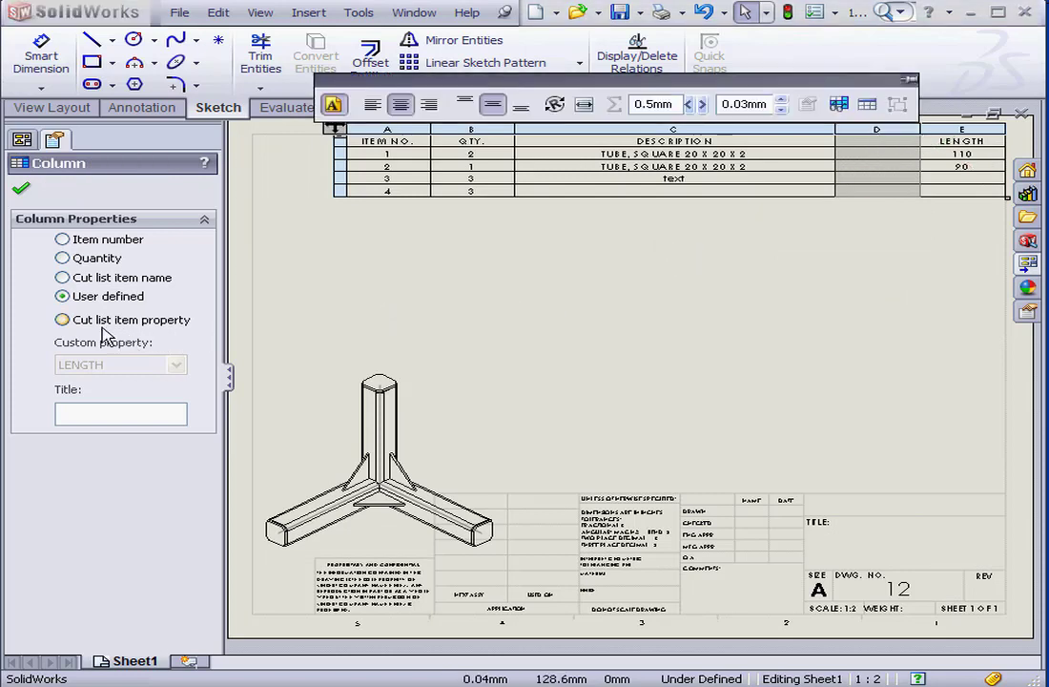
Fill the new column with the cut list item property ANGLE1.
{"action": "left_click", "coordinate": [63, 321]}
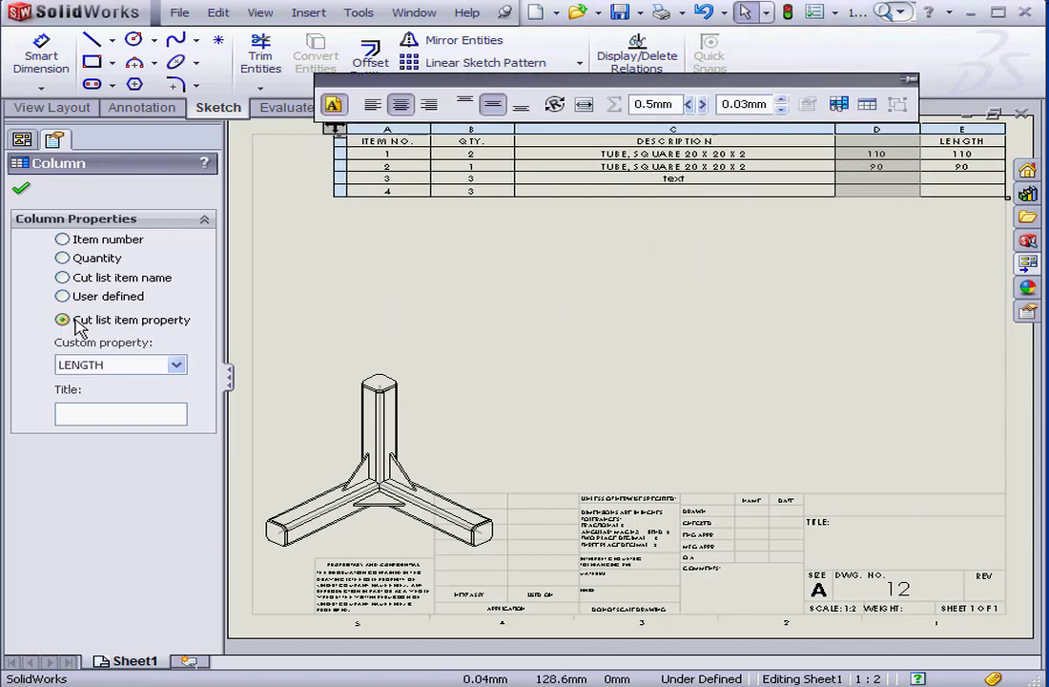
{"action": "left_click", "coordinate": [177, 367]}
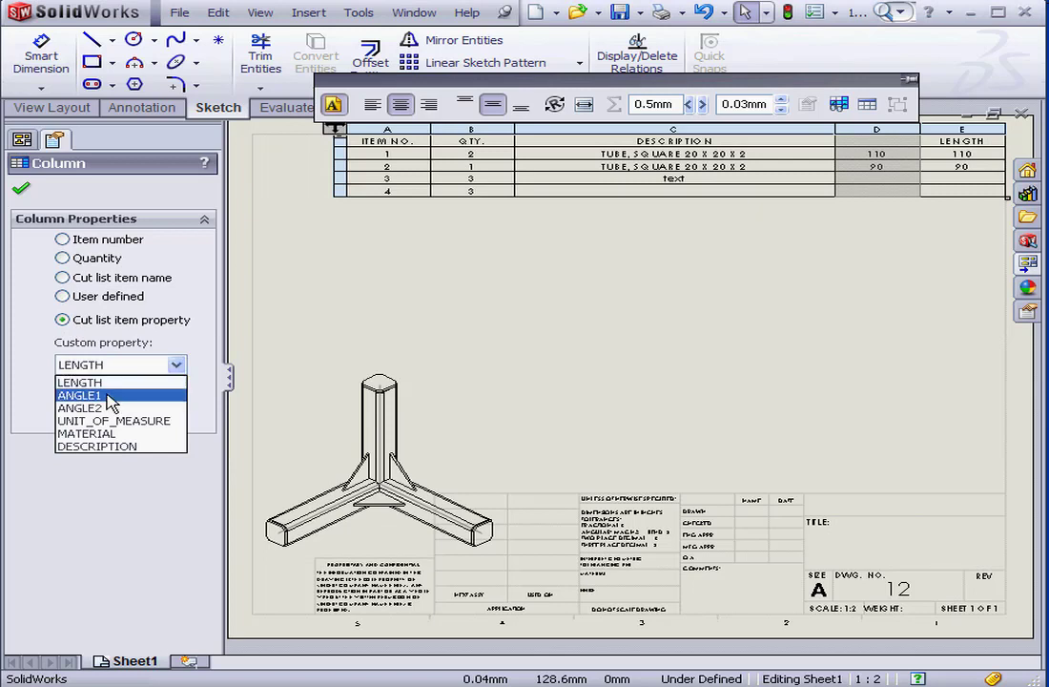
{"action": "left_click", "coordinate": [113, 395]}
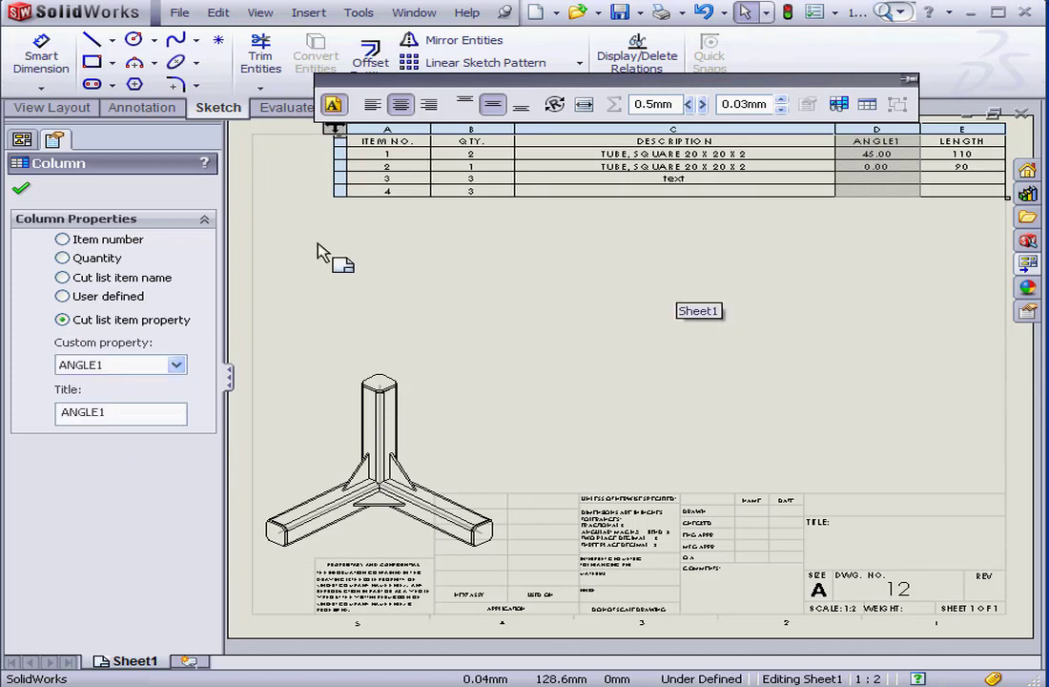
{"action": "left_click", "coordinate": [20, 188]}
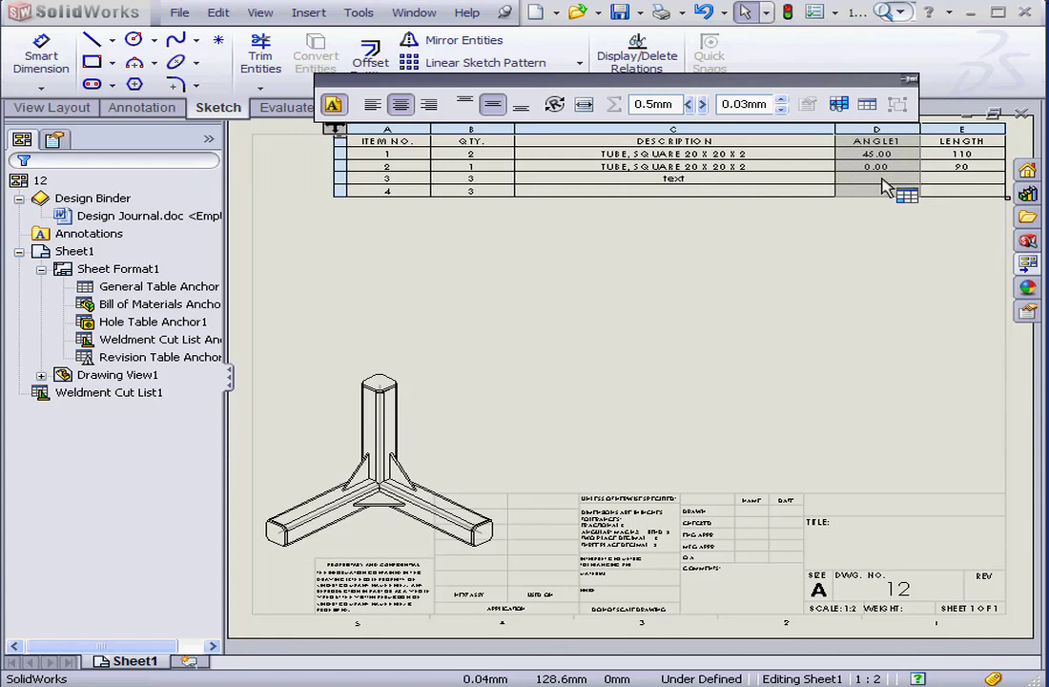
In the part, turn off automatic cut-list grouping and delete Cut-List-Item4.
{"action": "left_click", "coordinate": [416, 13]}
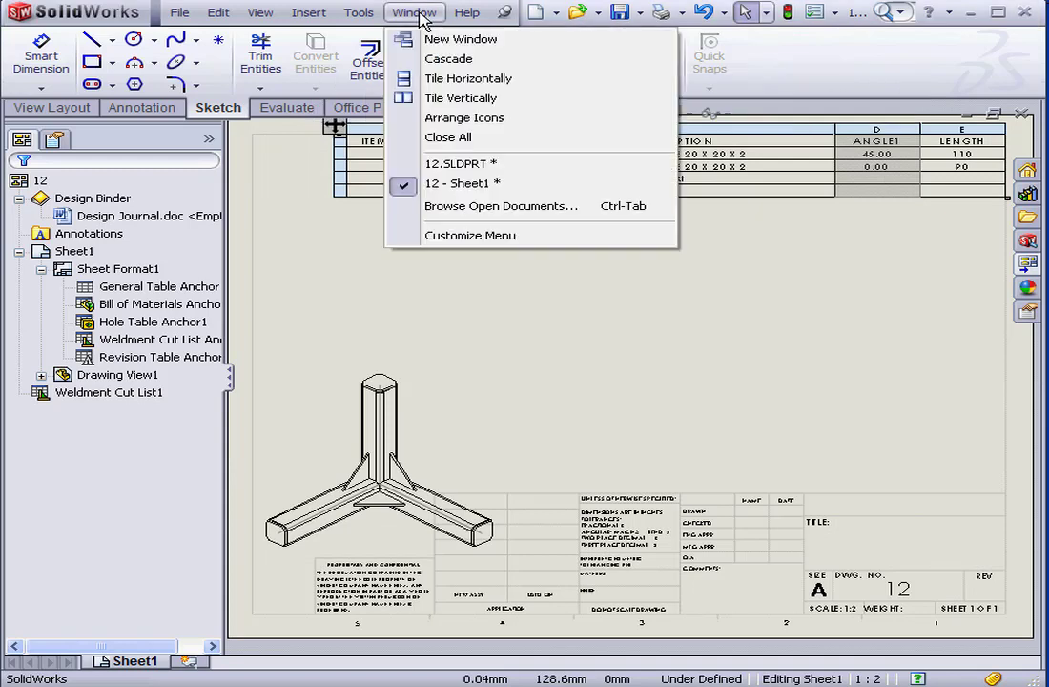
{"action": "left_click", "coordinate": [443, 167]}
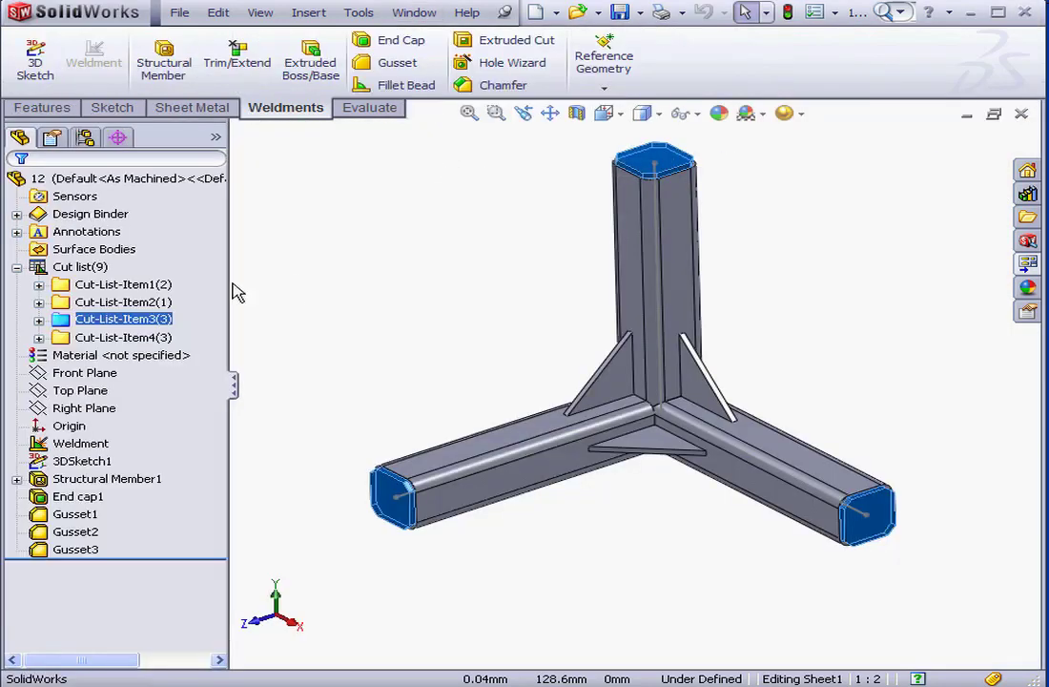
{"action": "right_click", "coordinate": [77, 270]}
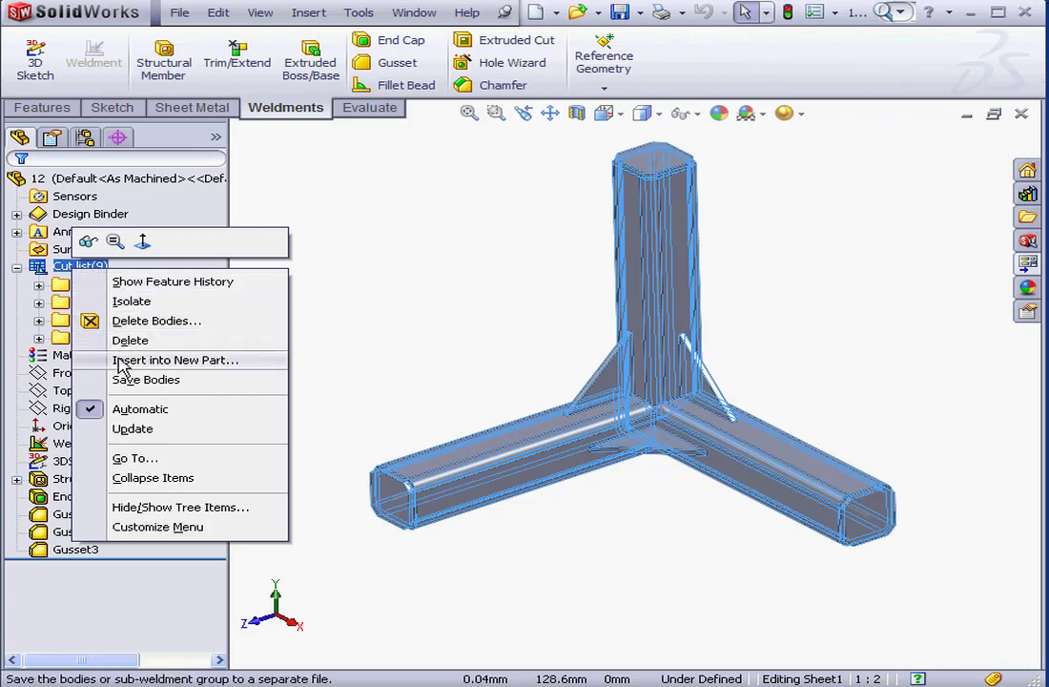
{"action": "left_click", "coordinate": [120, 411]}
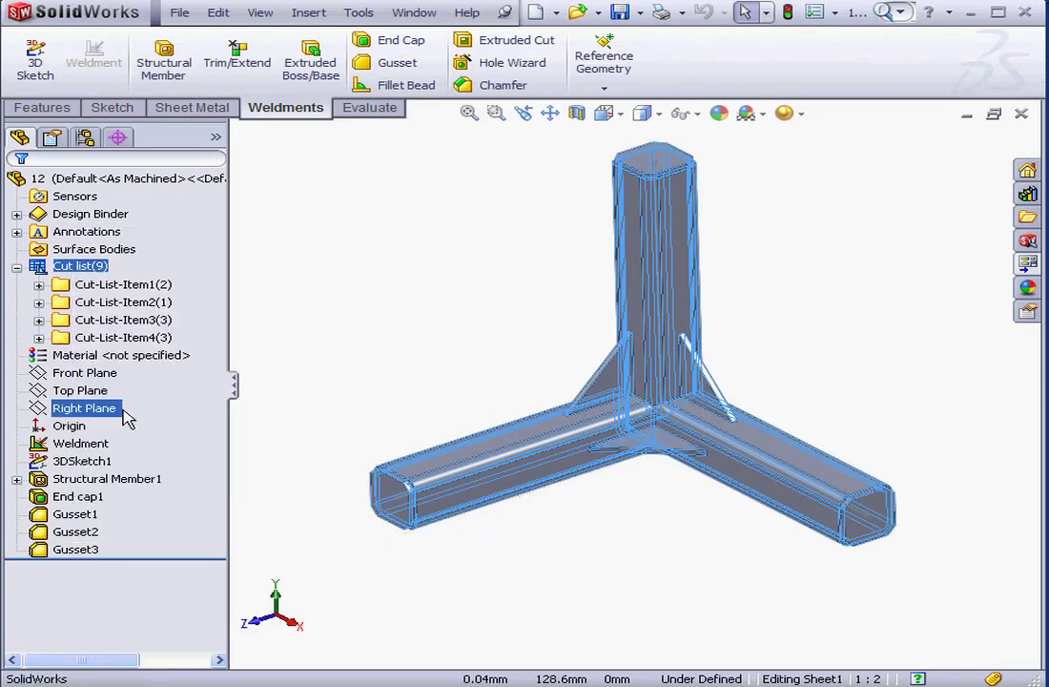
{"action": "left_click", "coordinate": [152, 342]}
{"action": "key", "text": "Delete"}
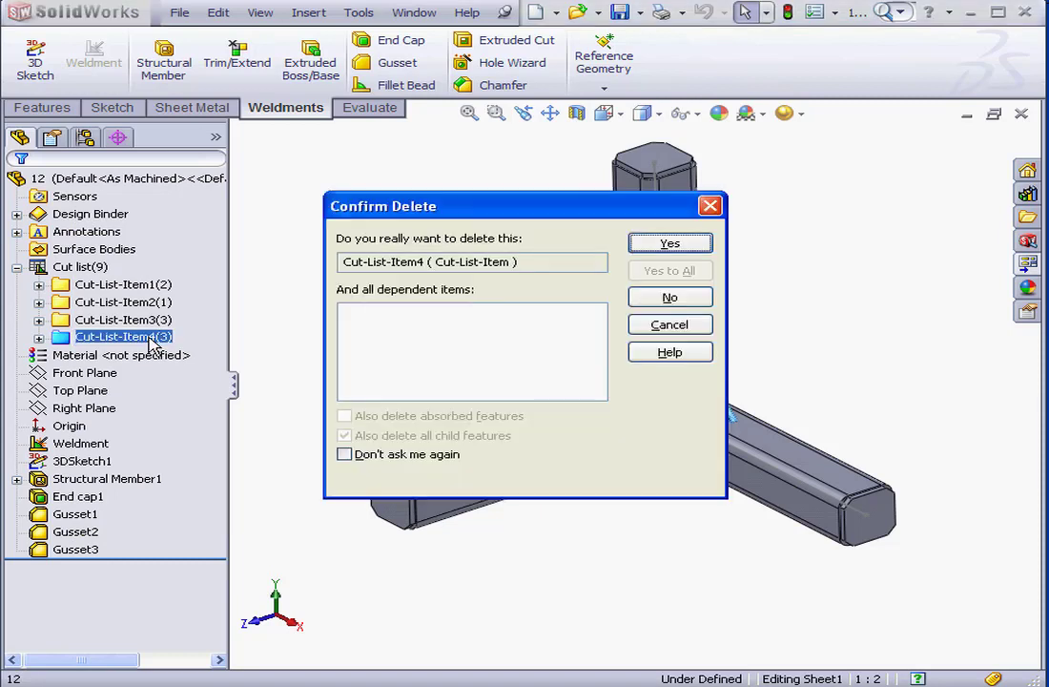
{"action": "left_click", "coordinate": [670, 246]}
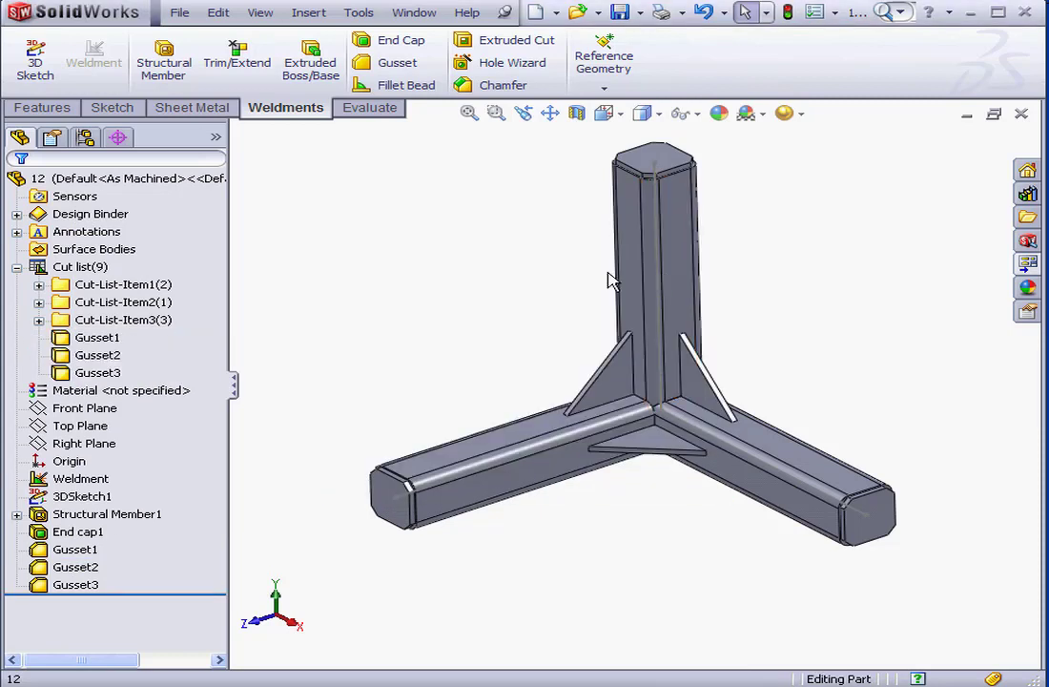
Create a separate cut list item for each of Gusset1, Gusset2 and Gusset3.
{"action": "left_click", "coordinate": [100, 339]}
{"action": "right_click", "coordinate": [99, 341]}
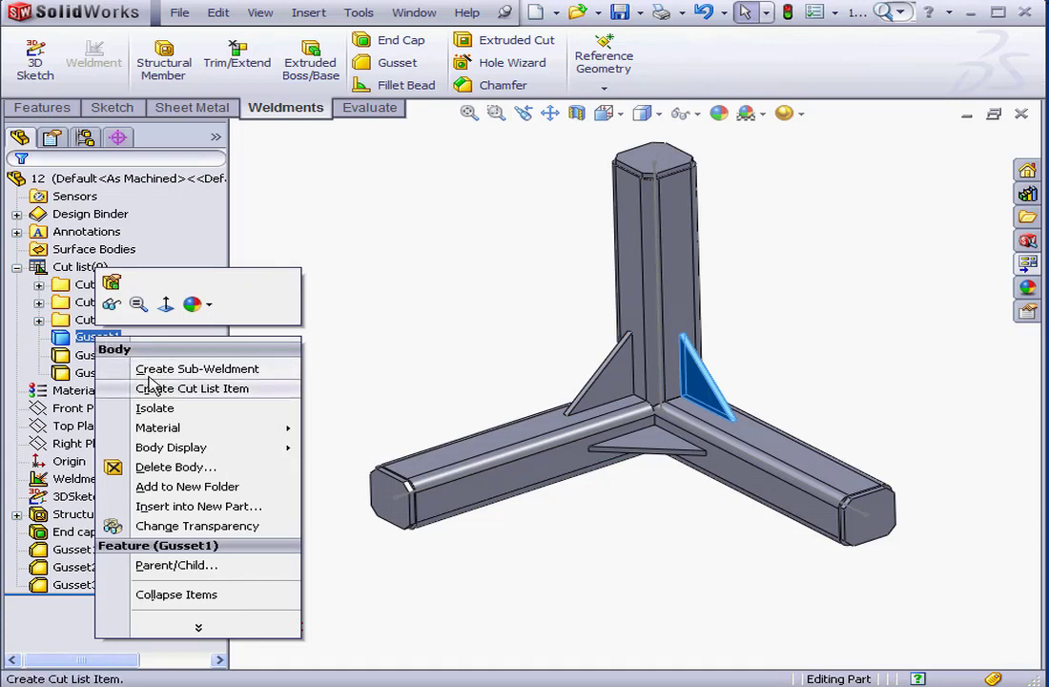
{"action": "left_click", "coordinate": [162, 391]}
{"action": "left_click", "coordinate": [100, 355]}
{"action": "right_click", "coordinate": [107, 357]}
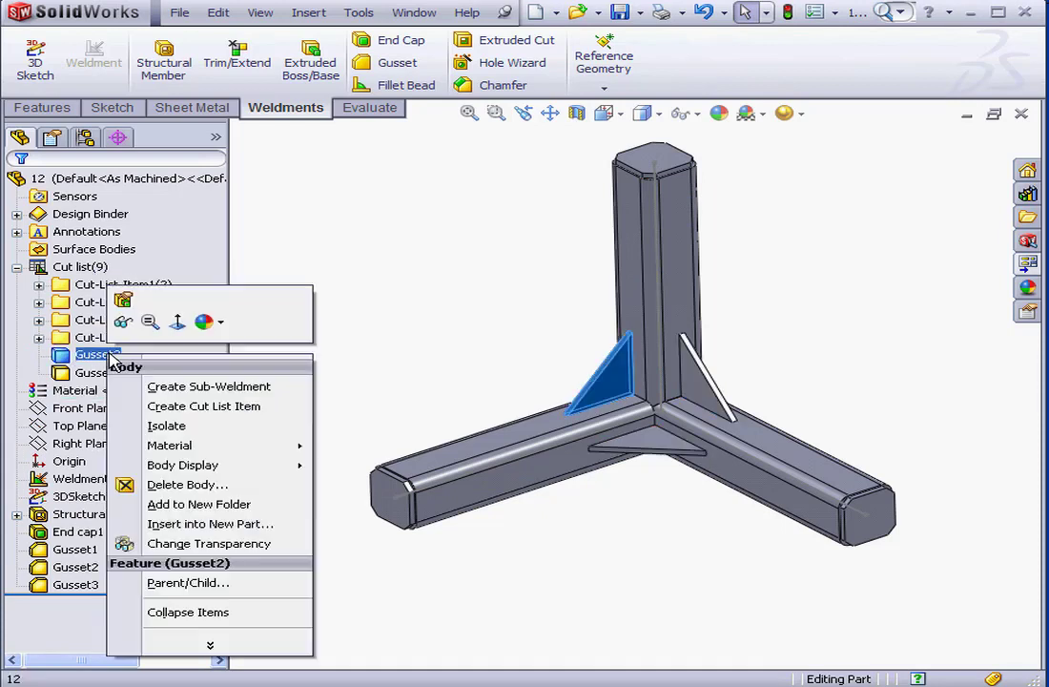
{"action": "left_click", "coordinate": [190, 407]}
{"action": "right_click", "coordinate": [110, 372]}
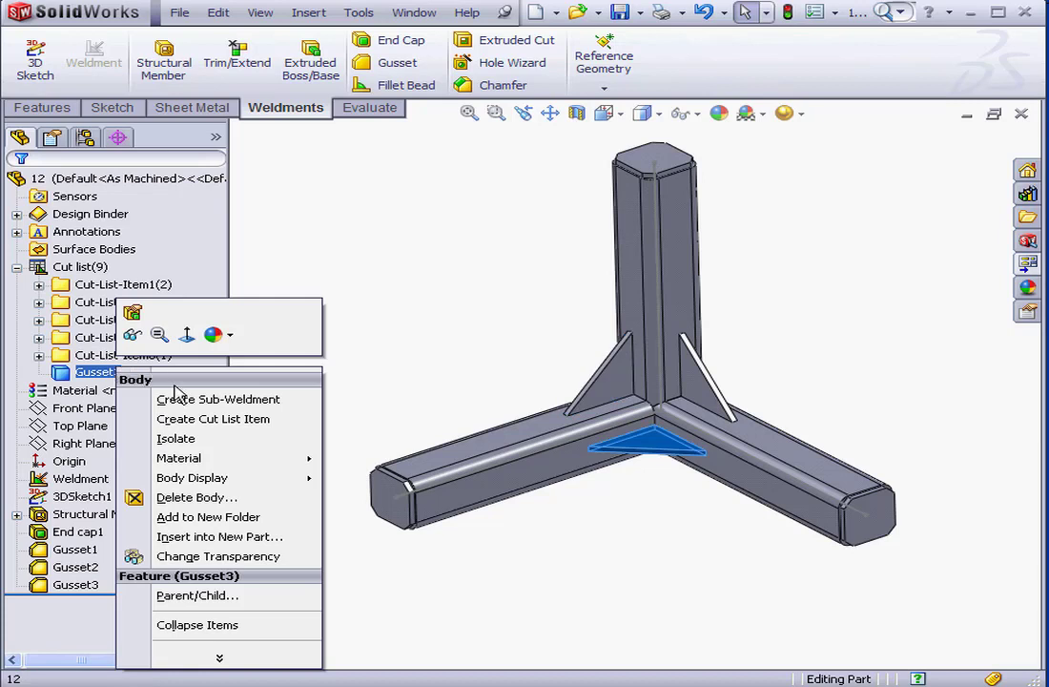
{"action": "left_click", "coordinate": [198, 419]}
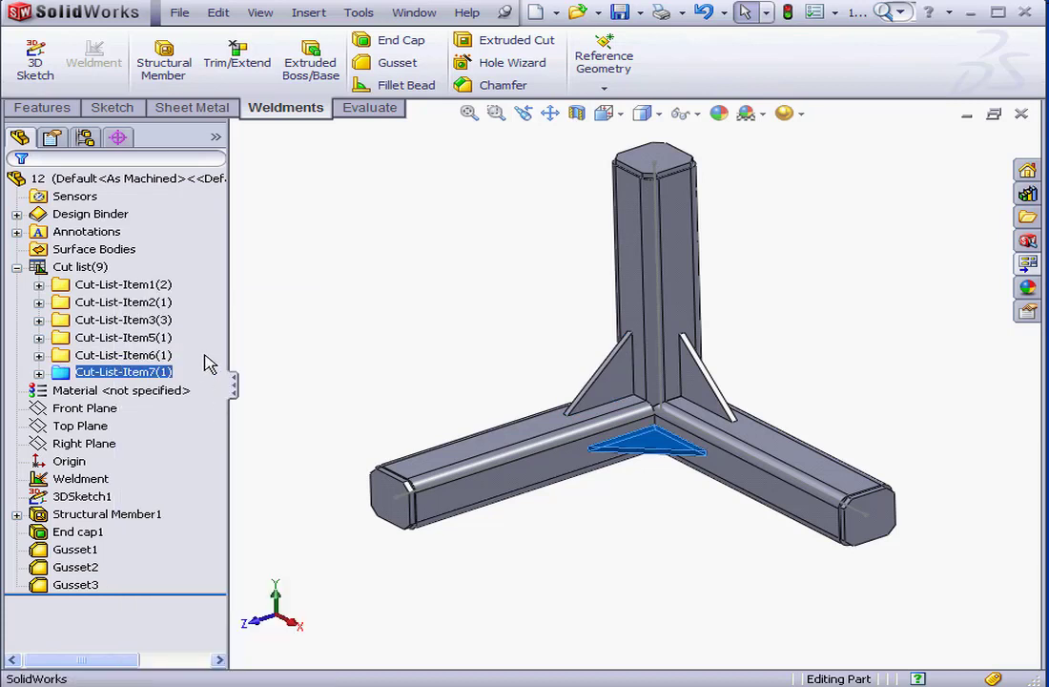
On 12 - Sheet1, auto-balloon the weldment view using the square layout.
{"action": "left_click", "coordinate": [416, 13]}
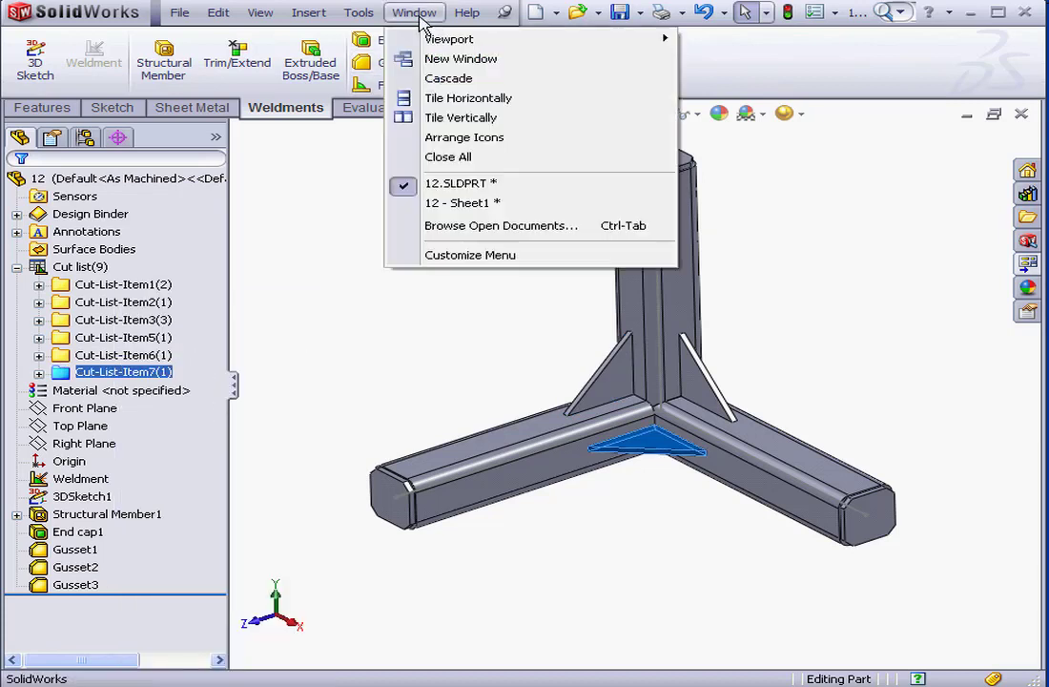
{"action": "left_click", "coordinate": [438, 204]}
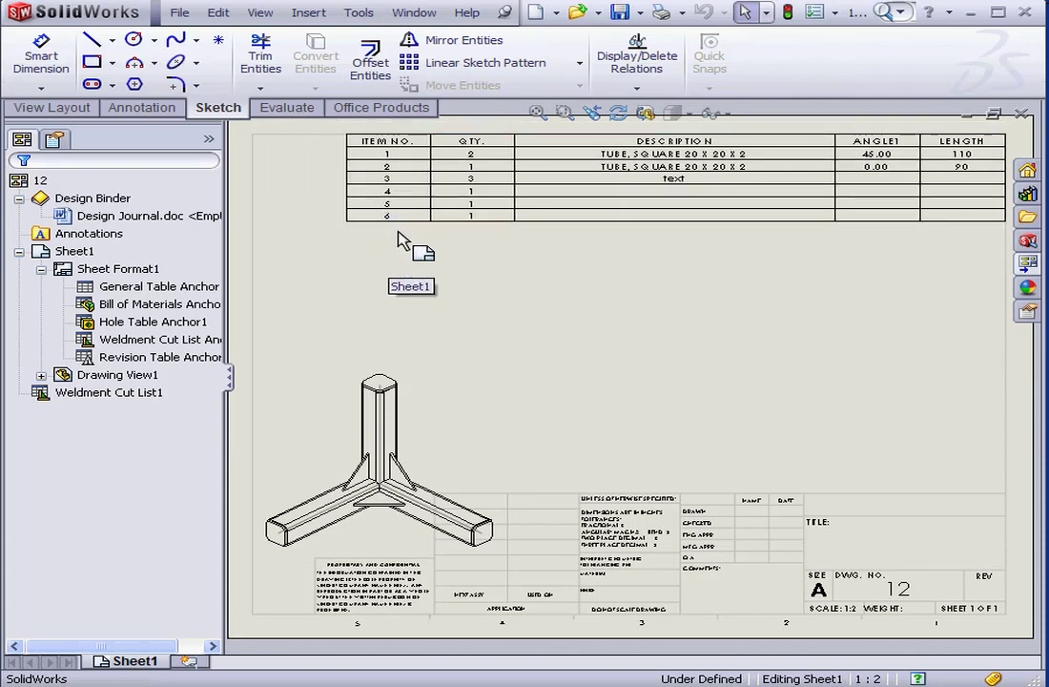
{"action": "left_click", "coordinate": [309, 13]}
{"action": "mouse_move", "coordinate": [338, 92]}
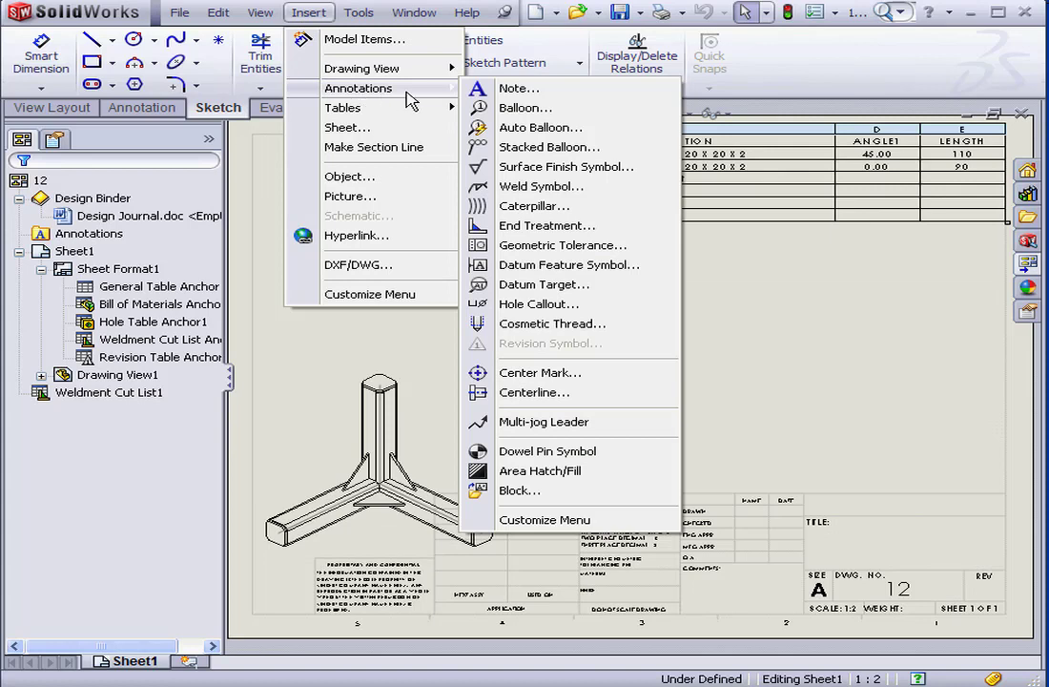
{"action": "left_click", "coordinate": [505, 128]}
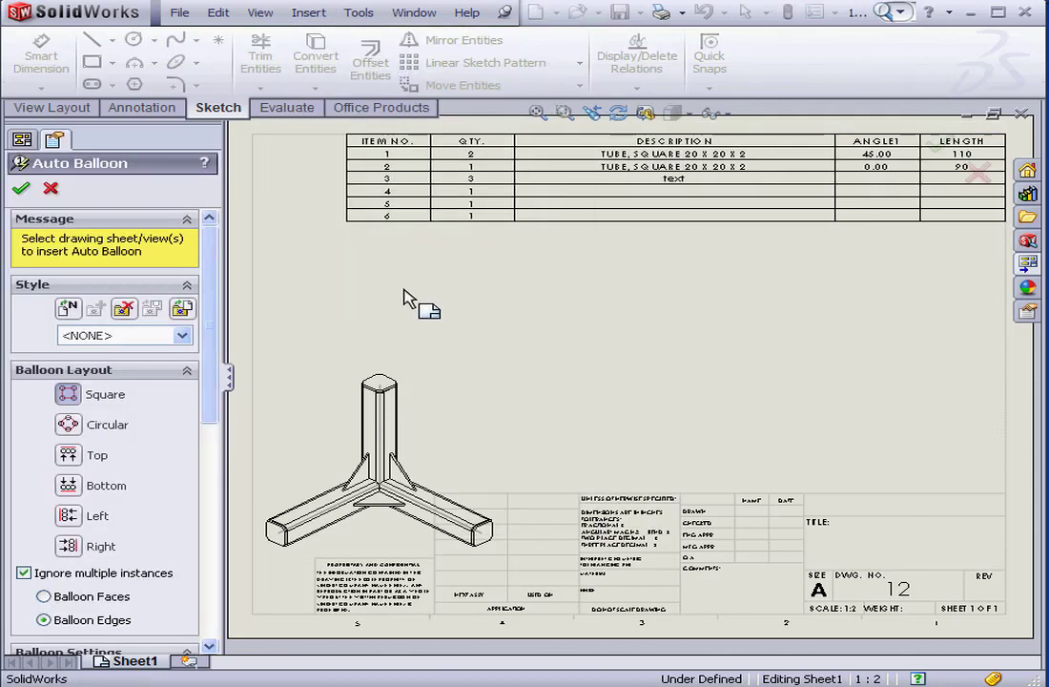
{"action": "left_click", "coordinate": [382, 362]}
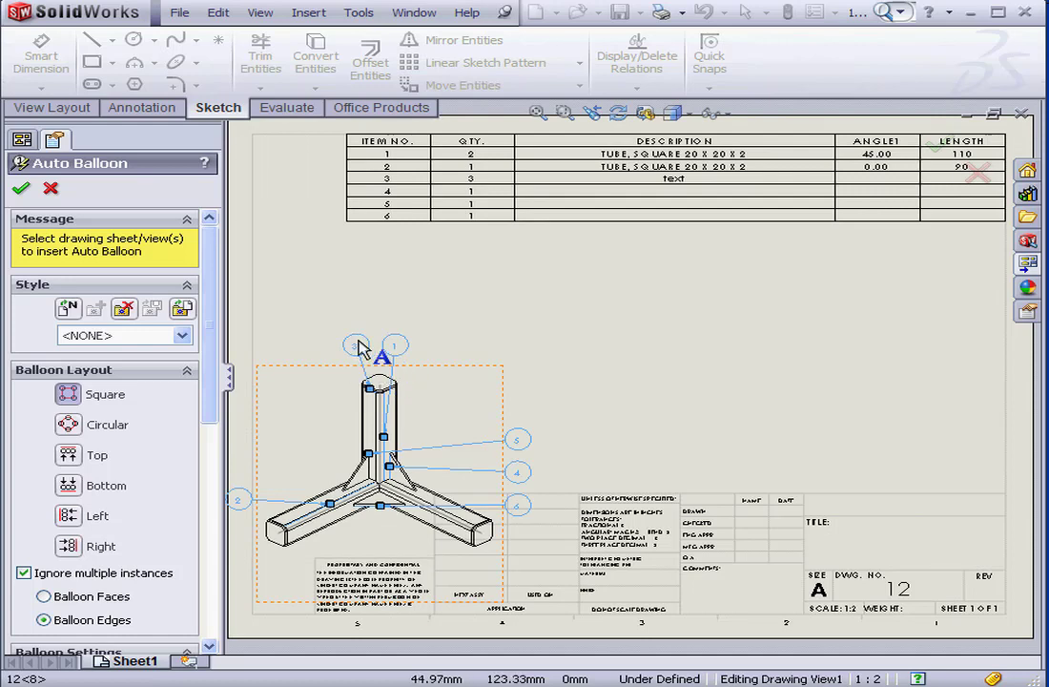
{"action": "left_click", "coordinate": [69, 424]}
{"action": "left_click", "coordinate": [68, 455]}
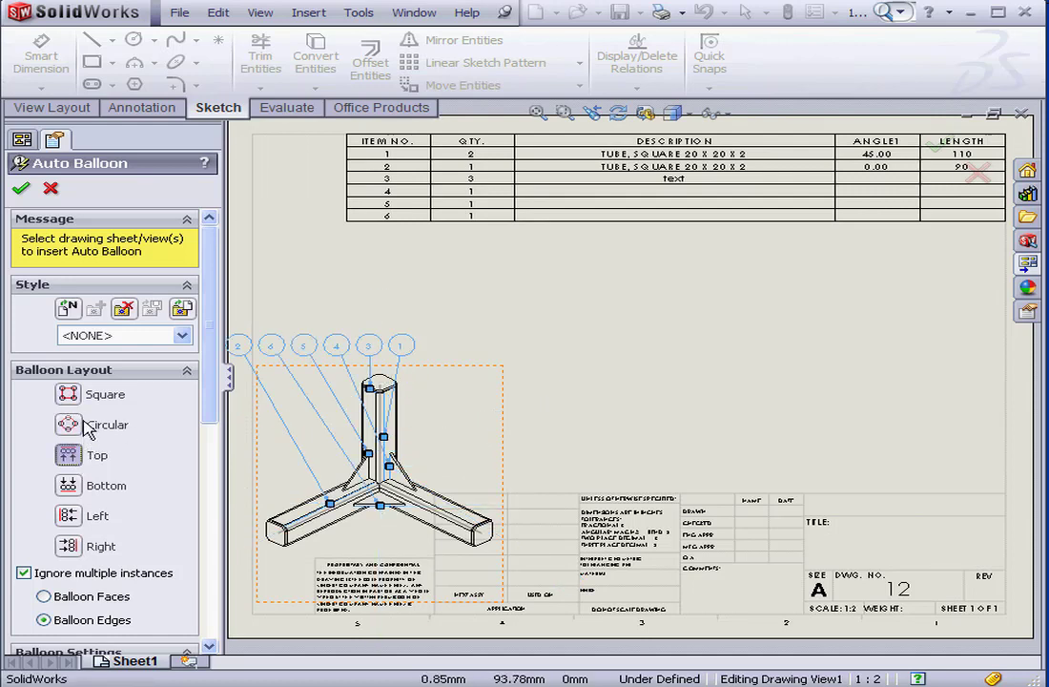
{"action": "left_click", "coordinate": [67, 394]}
{"action": "left_click", "coordinate": [21, 190]}
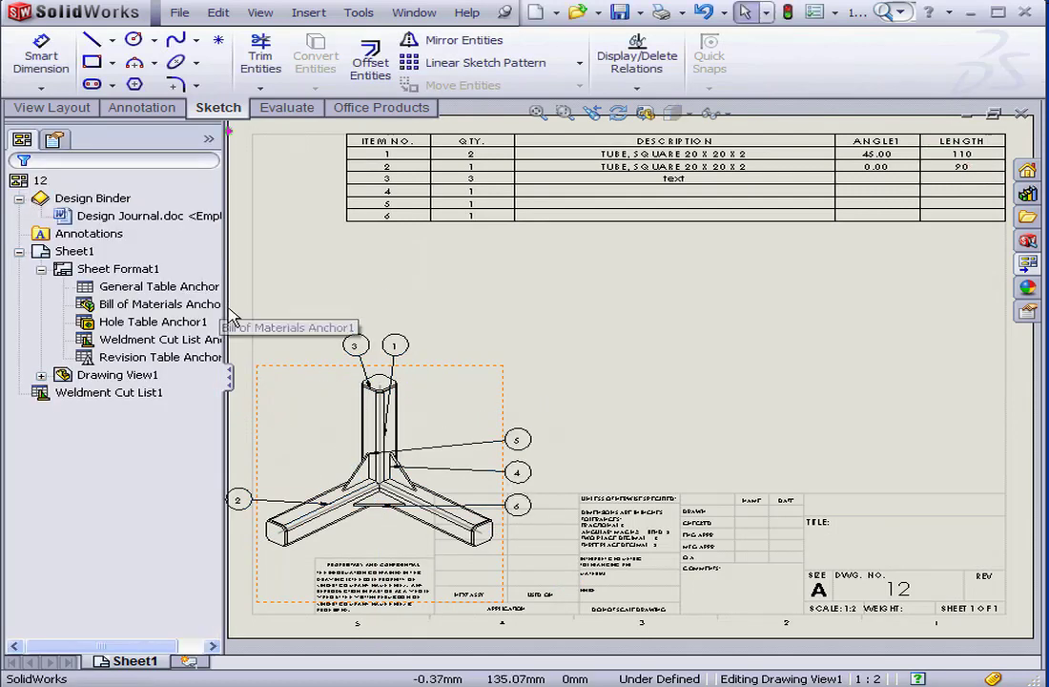
Move balloons 1, 3 and 2 to clearer positions beside the view.
{"action": "left_click_drag", "start_coordinate": [395, 345], "coordinate": [516, 360]}
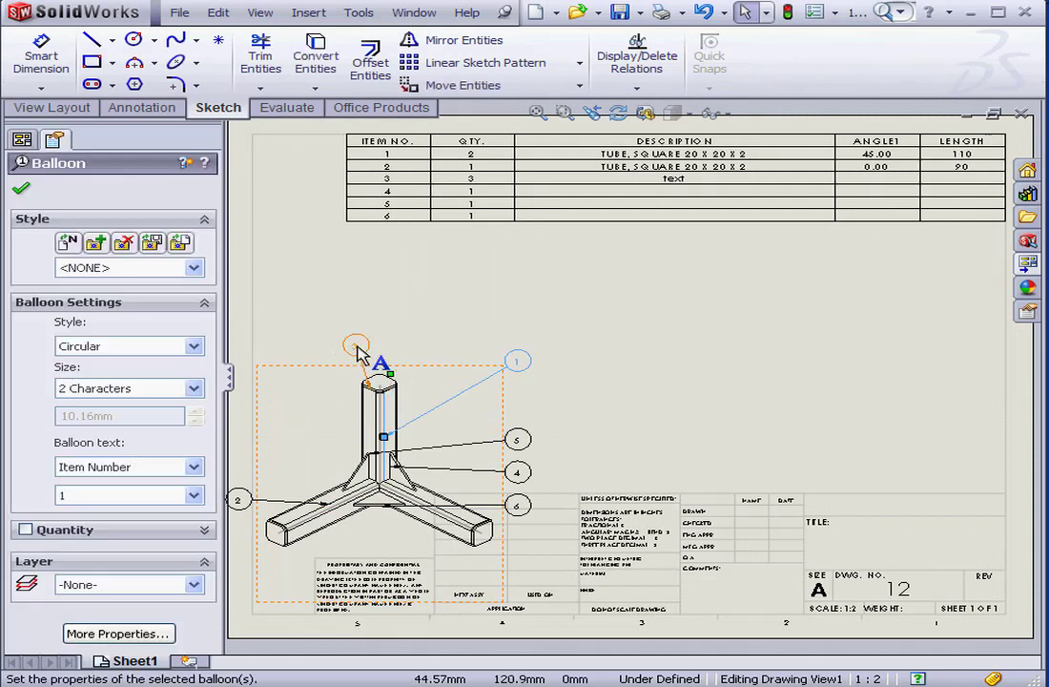
{"action": "left_click_drag", "start_coordinate": [353, 346], "coordinate": [473, 345]}
{"action": "left_click_drag", "start_coordinate": [250, 506], "coordinate": [555, 488]}
{"action": "left_click", "coordinate": [519, 512]}
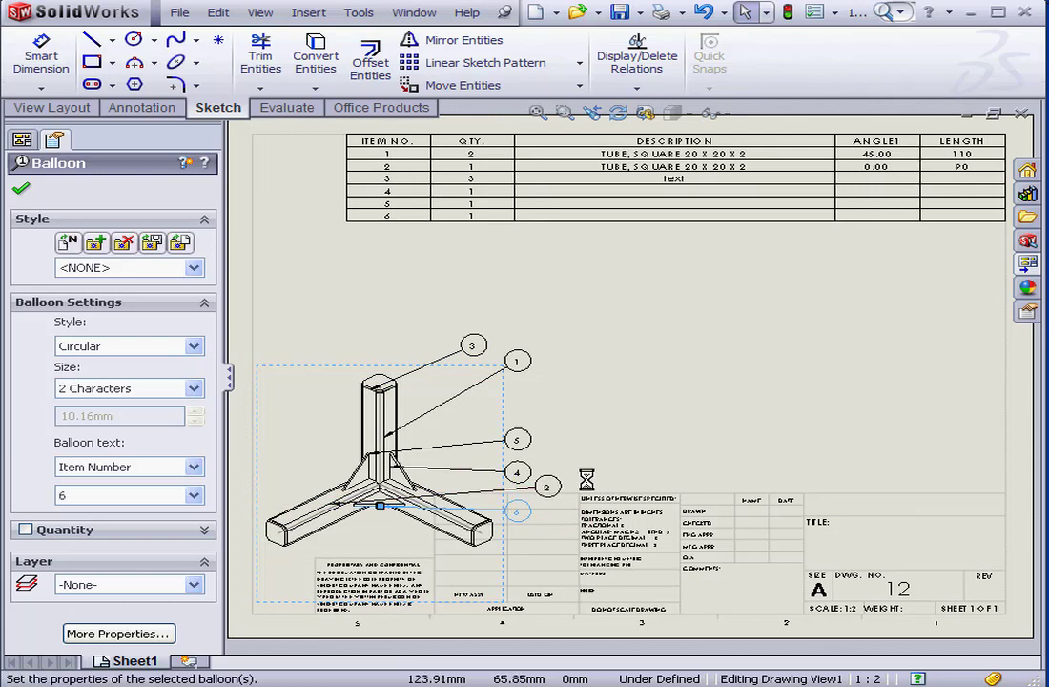
{"action": "left_click", "coordinate": [21, 190]}
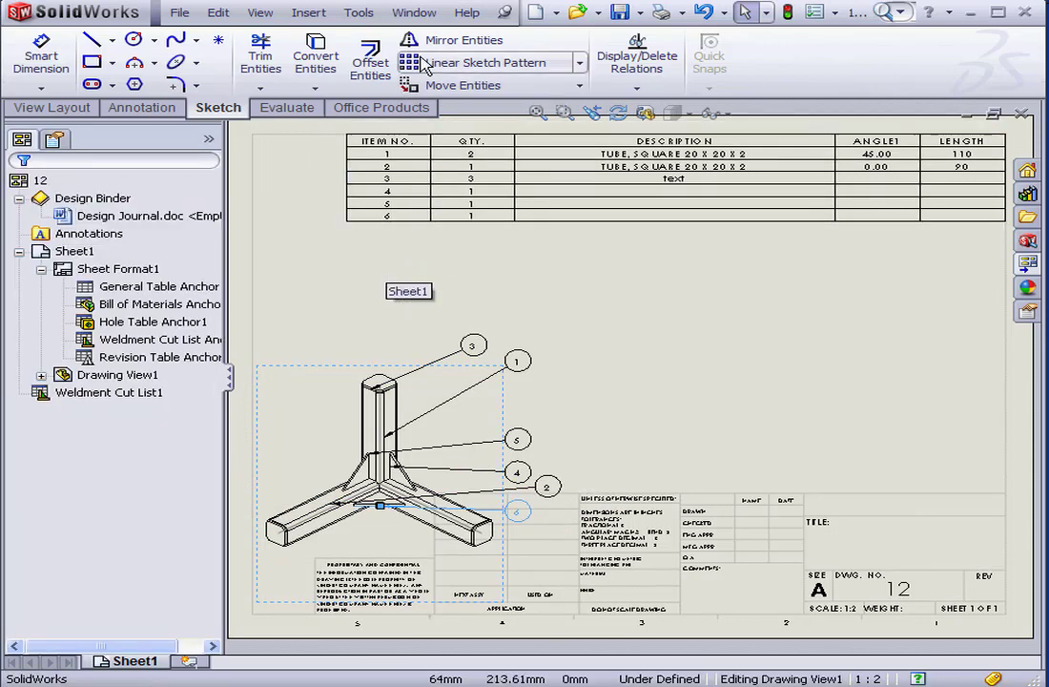
{"action": "left_click", "coordinate": [413, 12]}
In 12.SLDPRT, try re-enabling automatic grouping and dismiss the existing-items warning.
{"action": "left_click", "coordinate": [446, 168]}
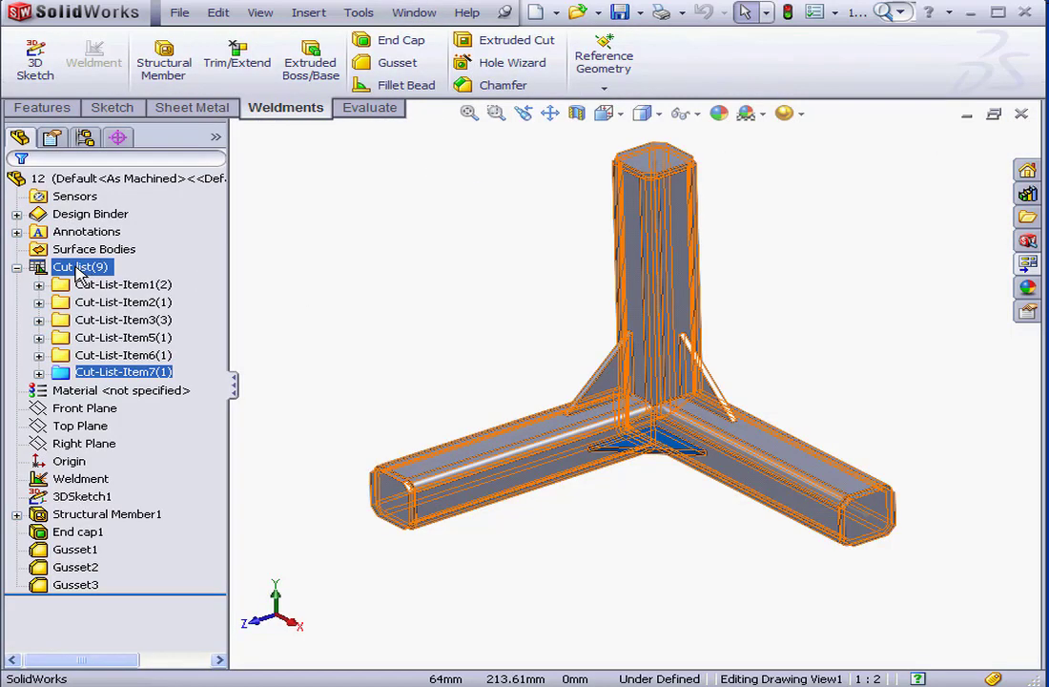
{"action": "right_click", "coordinate": [79, 271]}
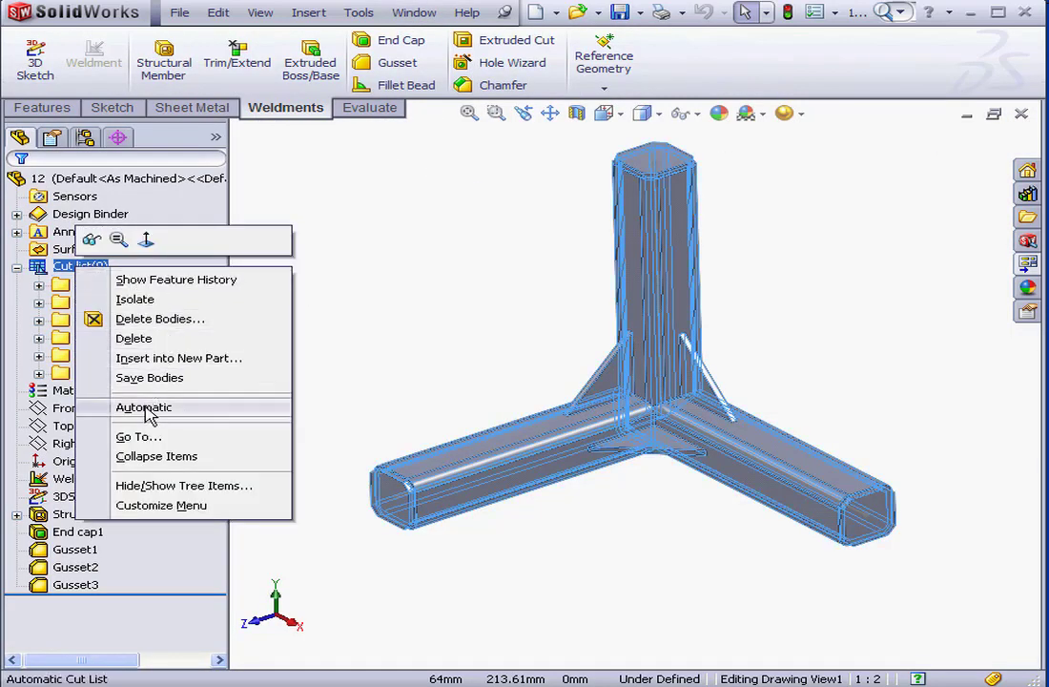
{"action": "left_click", "coordinate": [144, 408]}
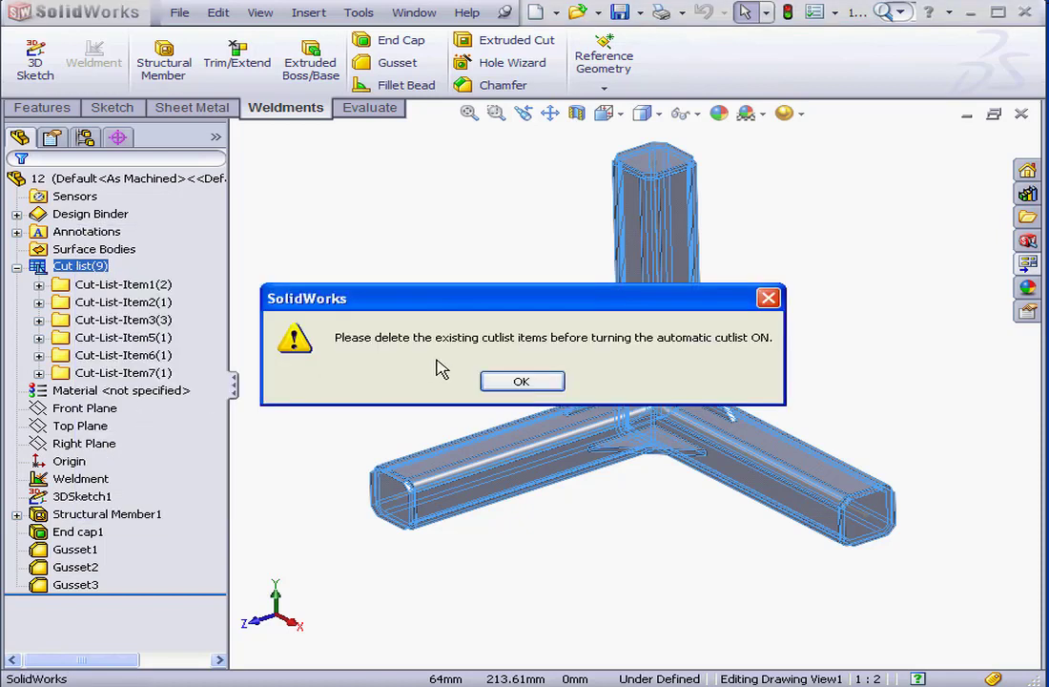
{"action": "left_click", "coordinate": [522, 384]}
Delete Cut-List-Item1 through Item7, then turn on Automatic so bodies regroup into Items 8–11.
{"action": "left_click", "coordinate": [145, 284]}
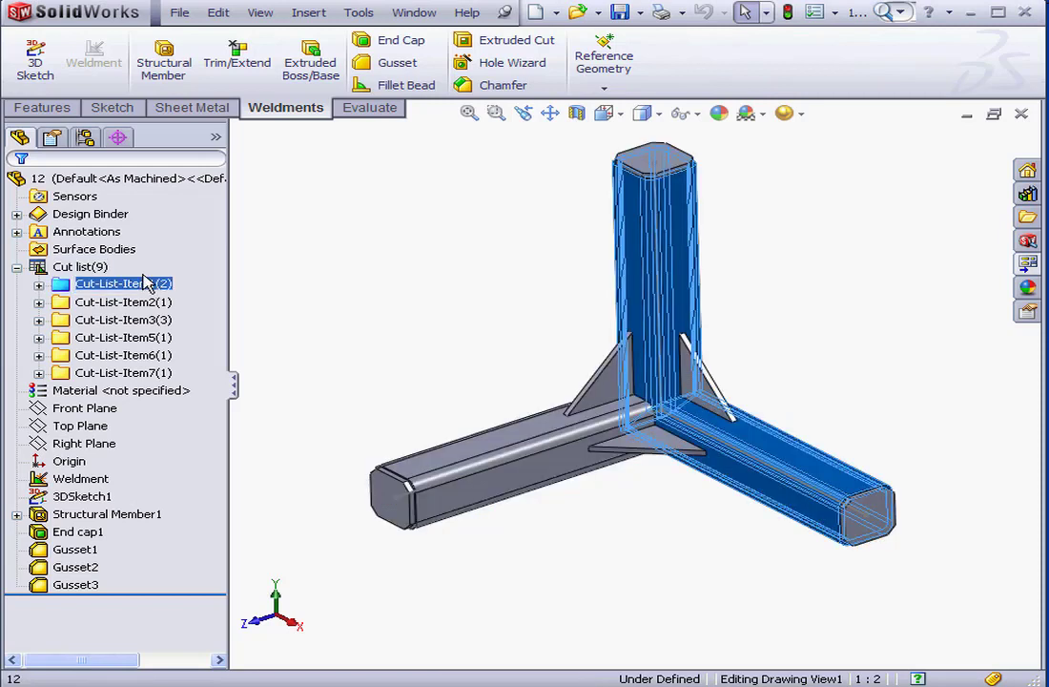
{"action": "left_click", "coordinate": [157, 374], "text": "ctrl"}
{"action": "left_click", "coordinate": [157, 373], "text": "shift"}
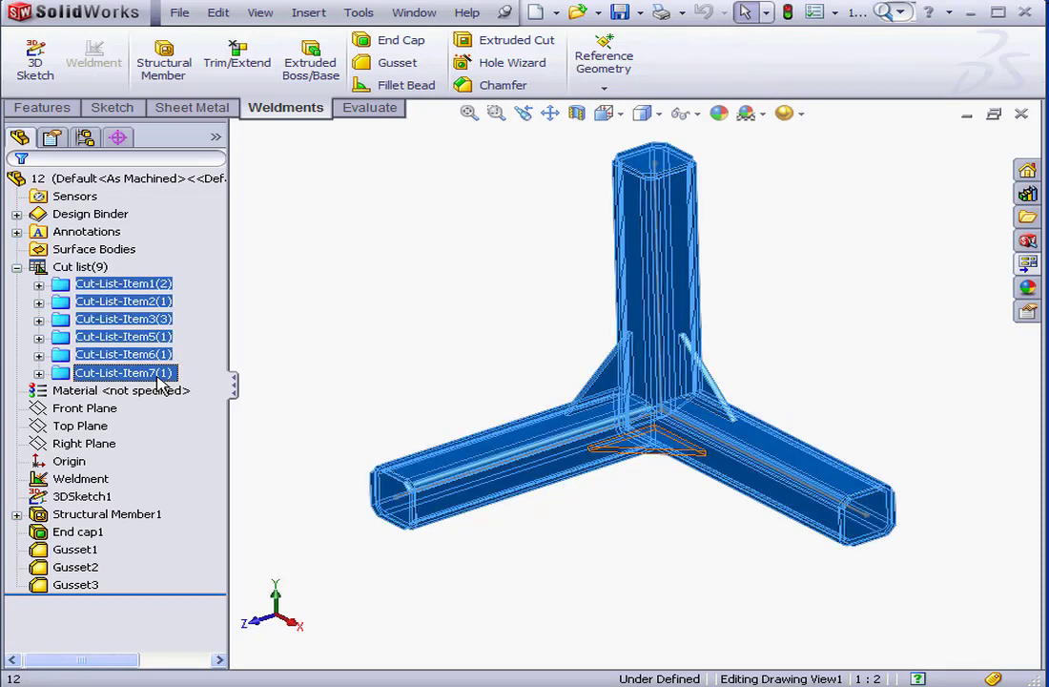
{"action": "key", "text": "Delete"}
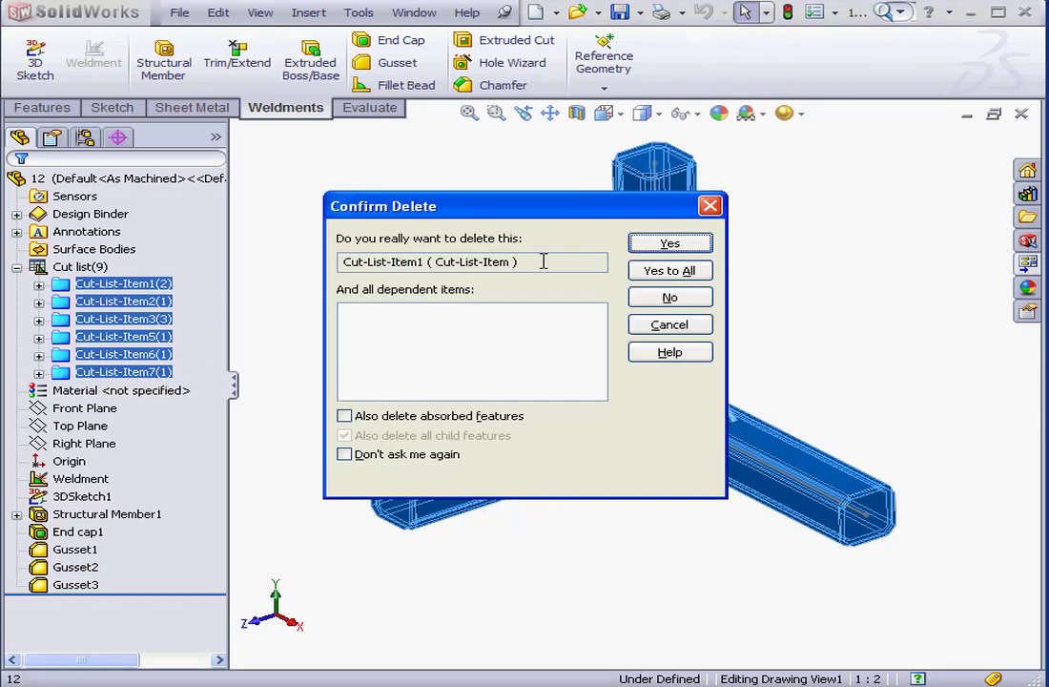
{"action": "left_click", "coordinate": [649, 271]}
{"action": "left_click", "coordinate": [80, 267]}
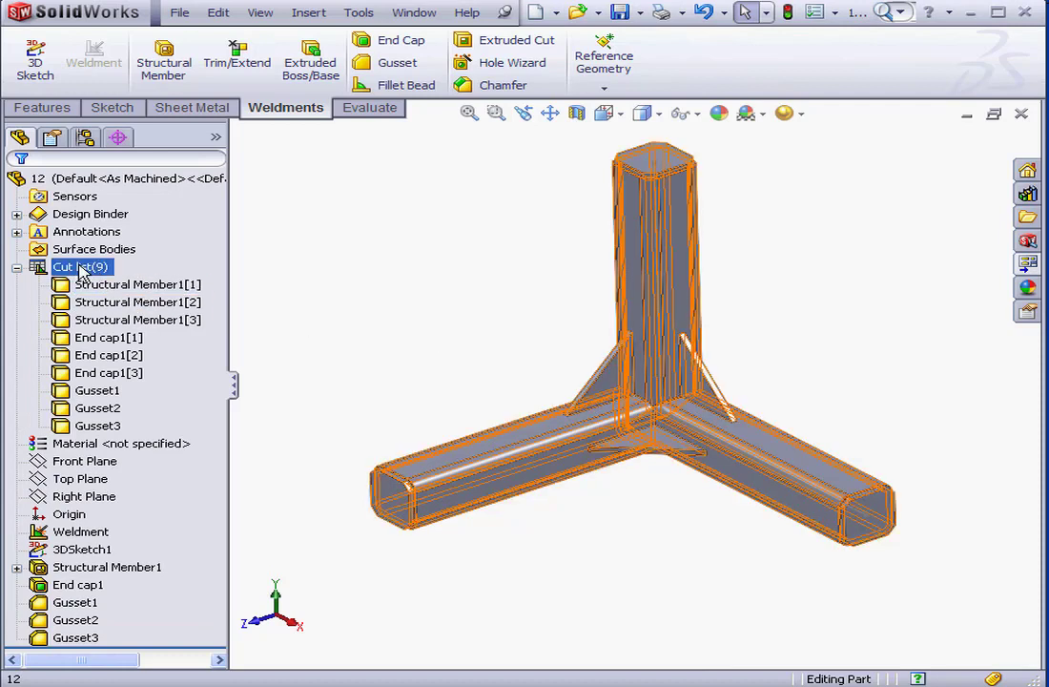
{"action": "right_click", "coordinate": [80, 269]}
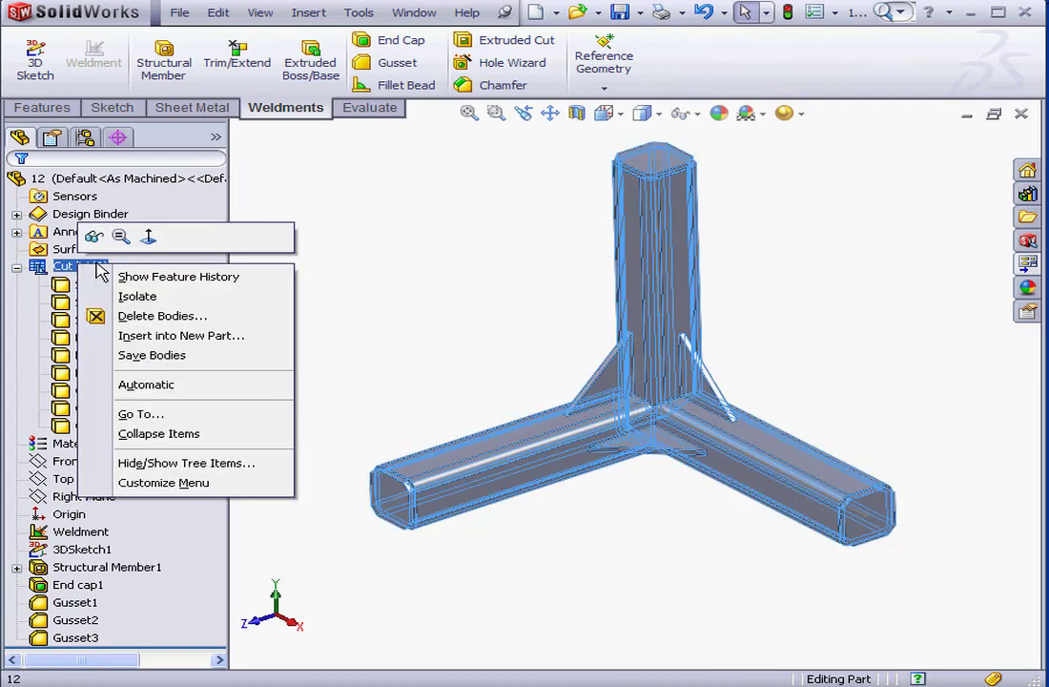
{"action": "left_click", "coordinate": [160, 383]}
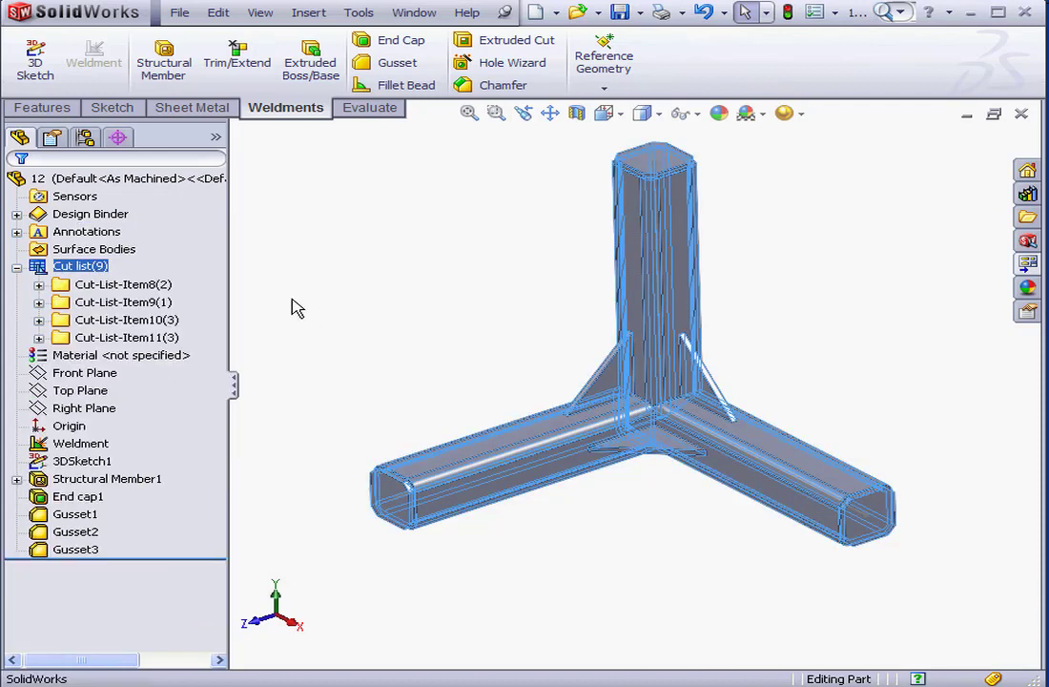
Switch back to the 12 - Sheet1 drawing to review the four-row cut list table.
{"action": "left_click", "coordinate": [413, 13]}
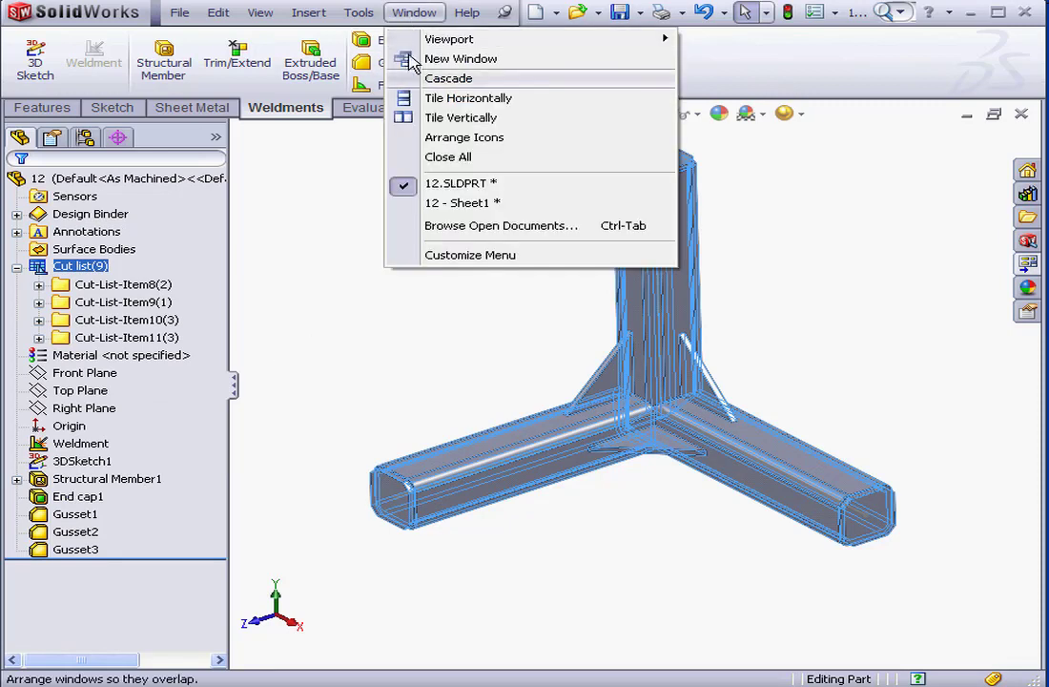
{"action": "left_click", "coordinate": [434, 205]}
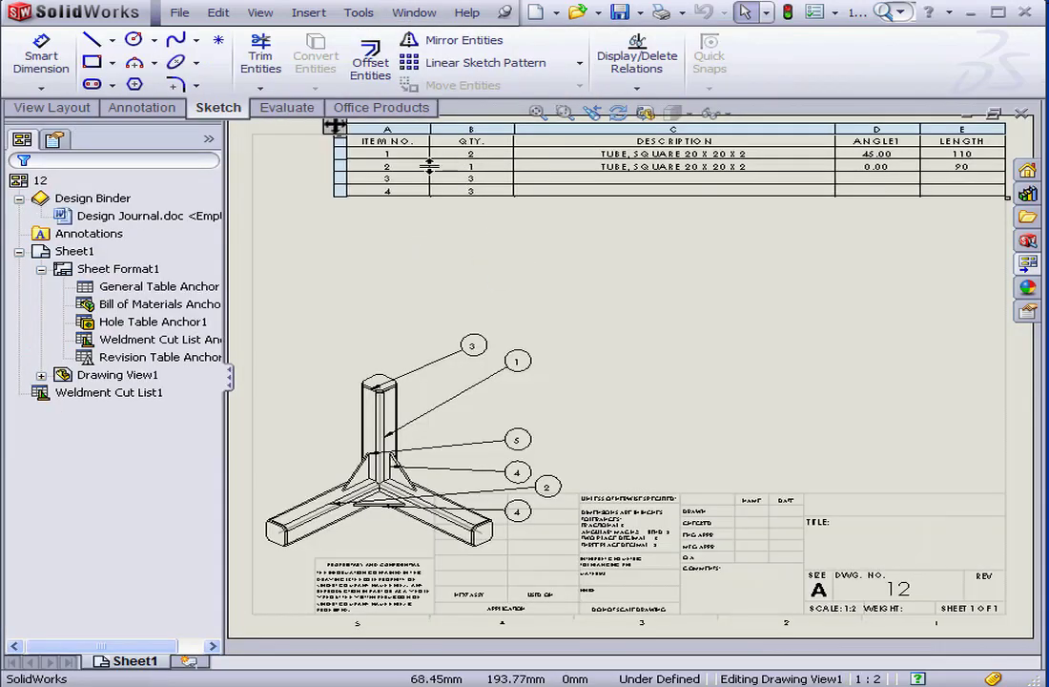